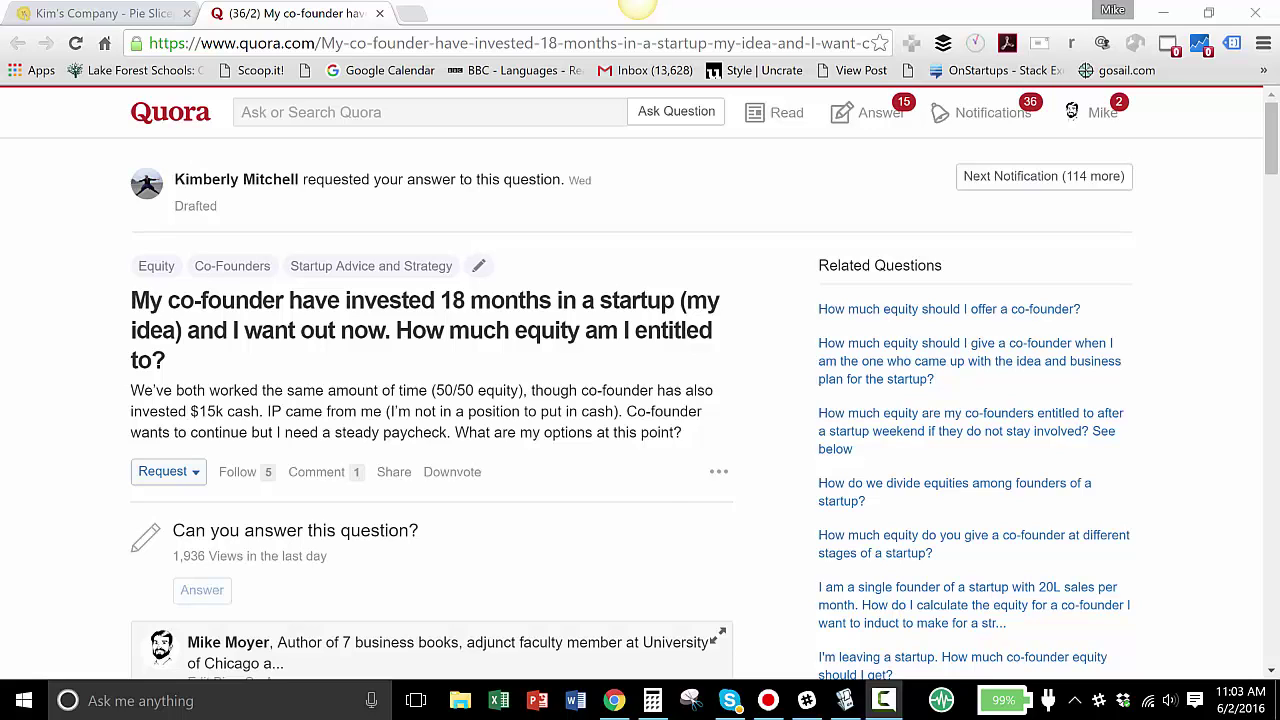
Step: Switch to the Kim's Company Pie Slicer tab showing two members at 0 slices
left_click(120, 13)
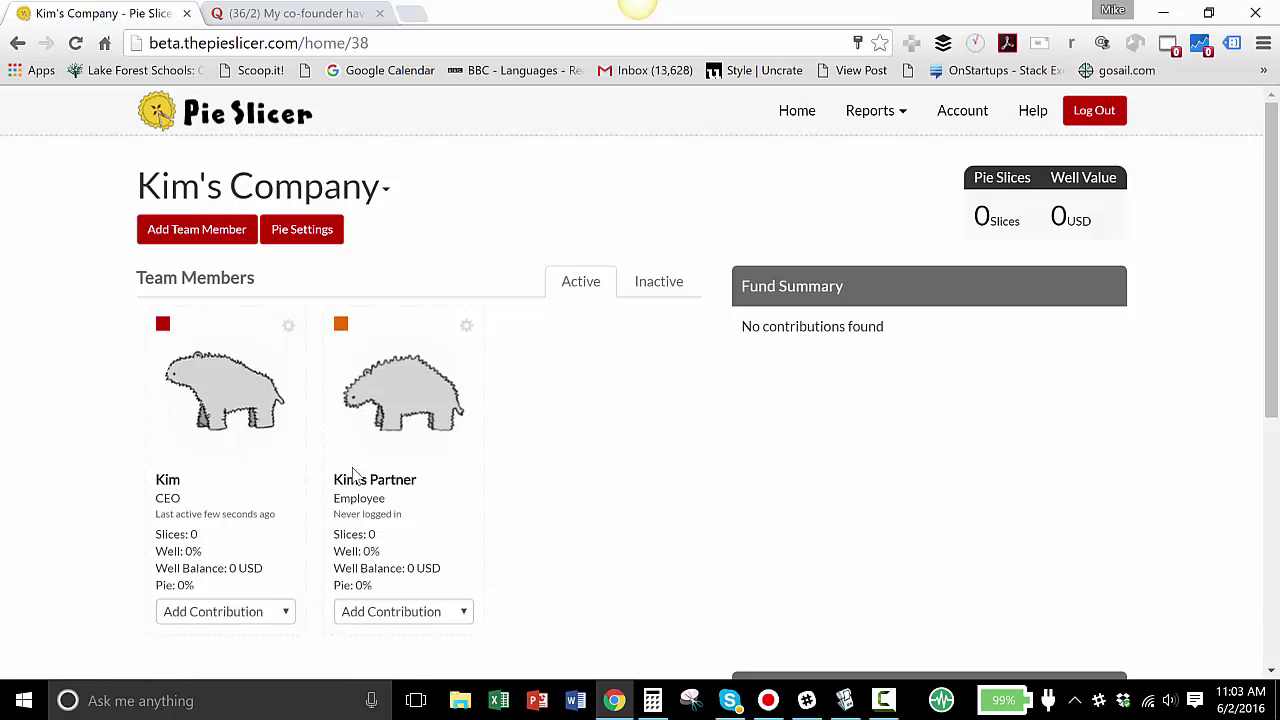
Step: Log Kim's time contribution '1 year (18 months, less 6 month loss)' at 2000 hours for 200,000 slices
left_click(278, 610)
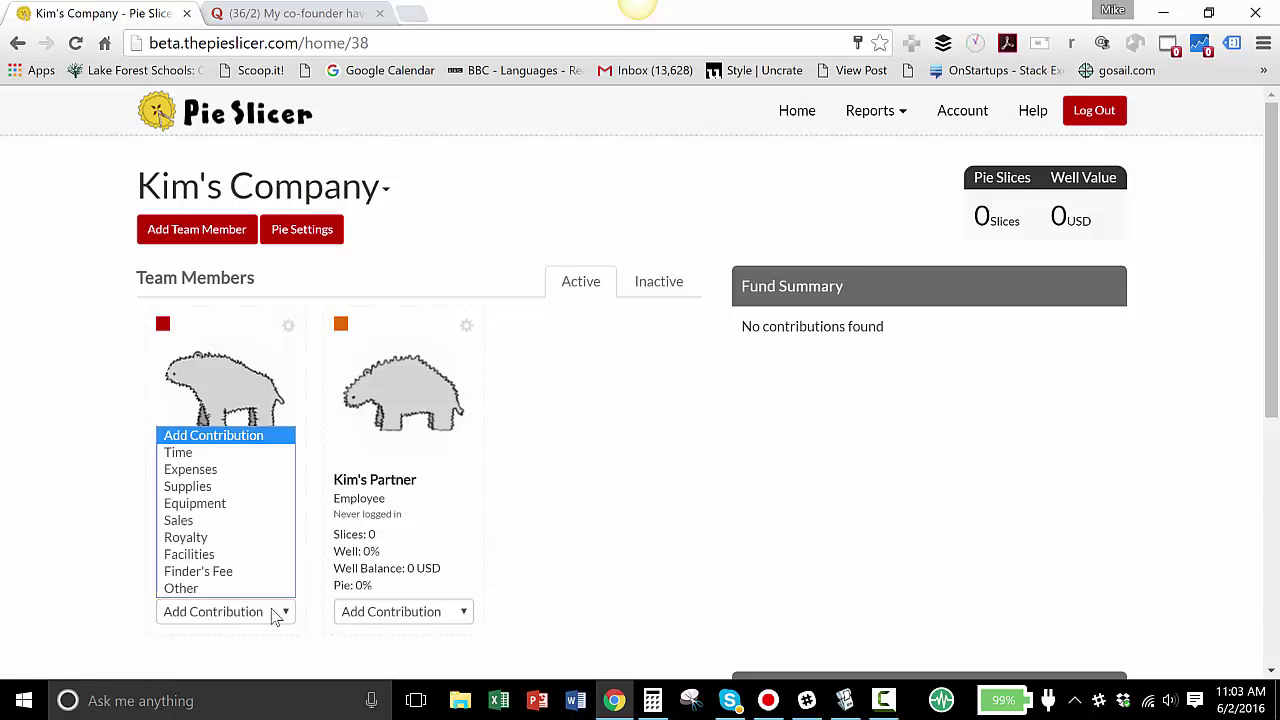
left_click(248, 458)
left_click(369, 422)
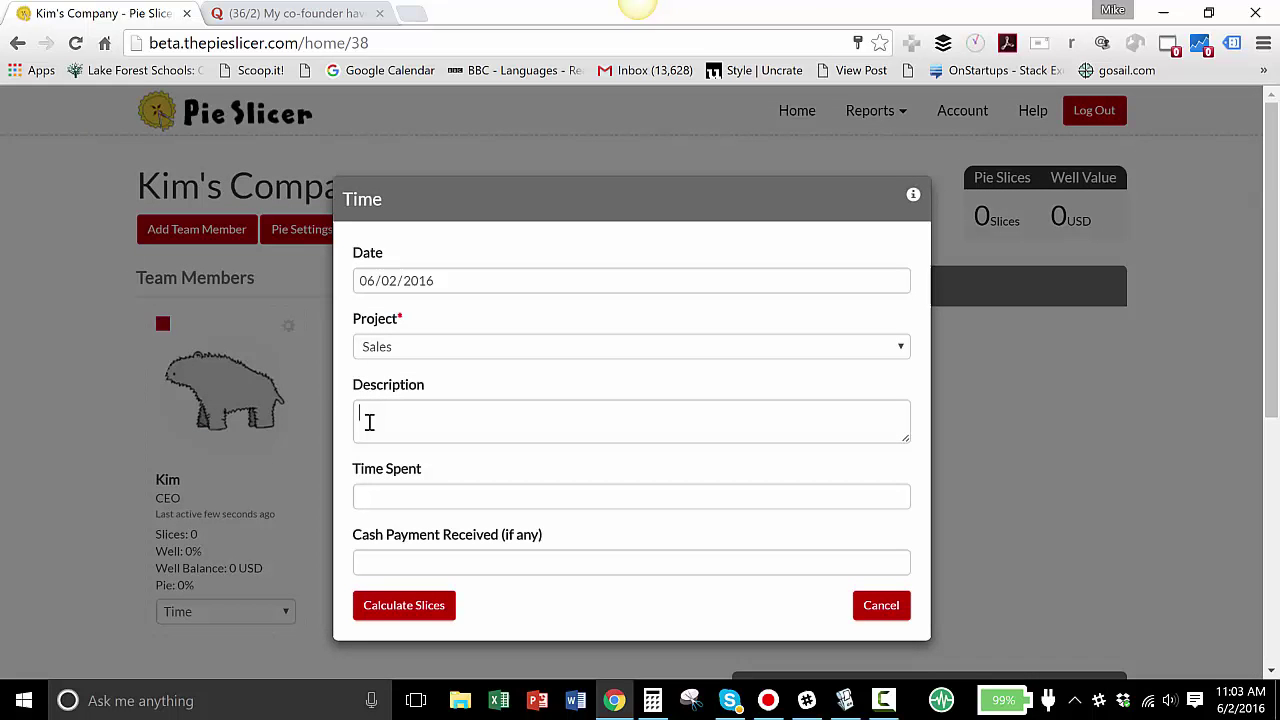
type("1 ye")
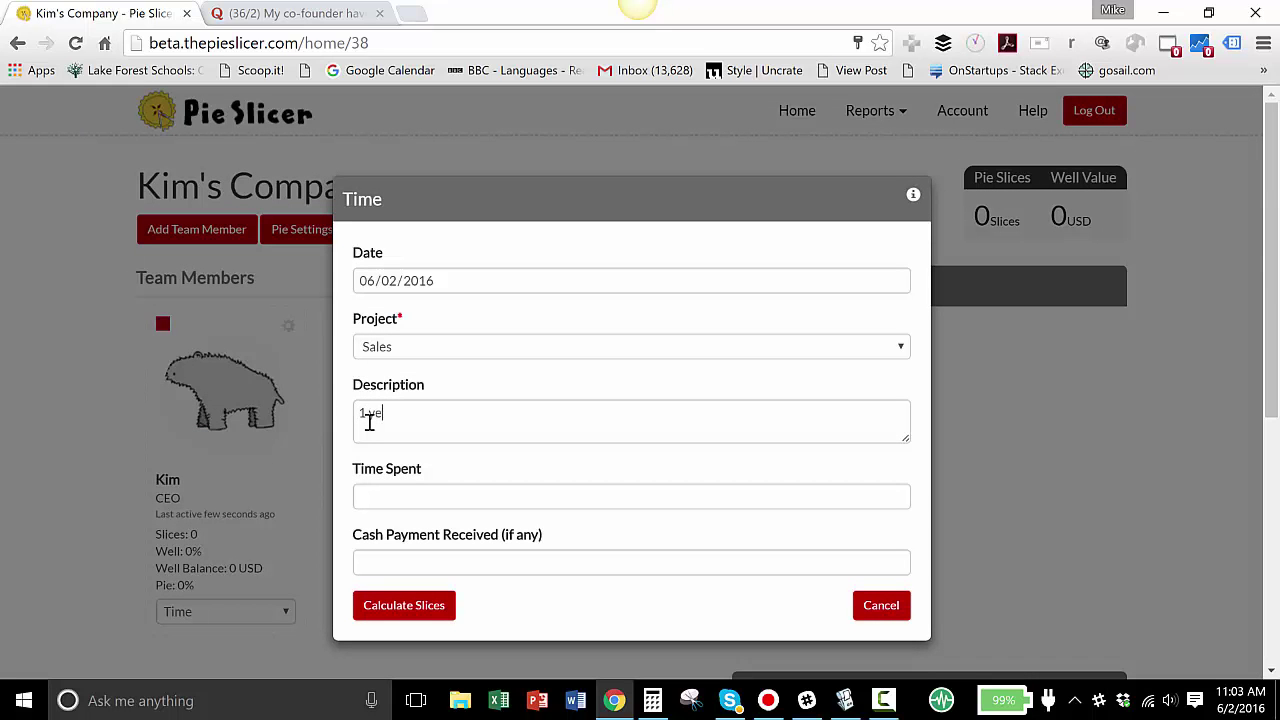
type("ar (18 months, less 6 mon")
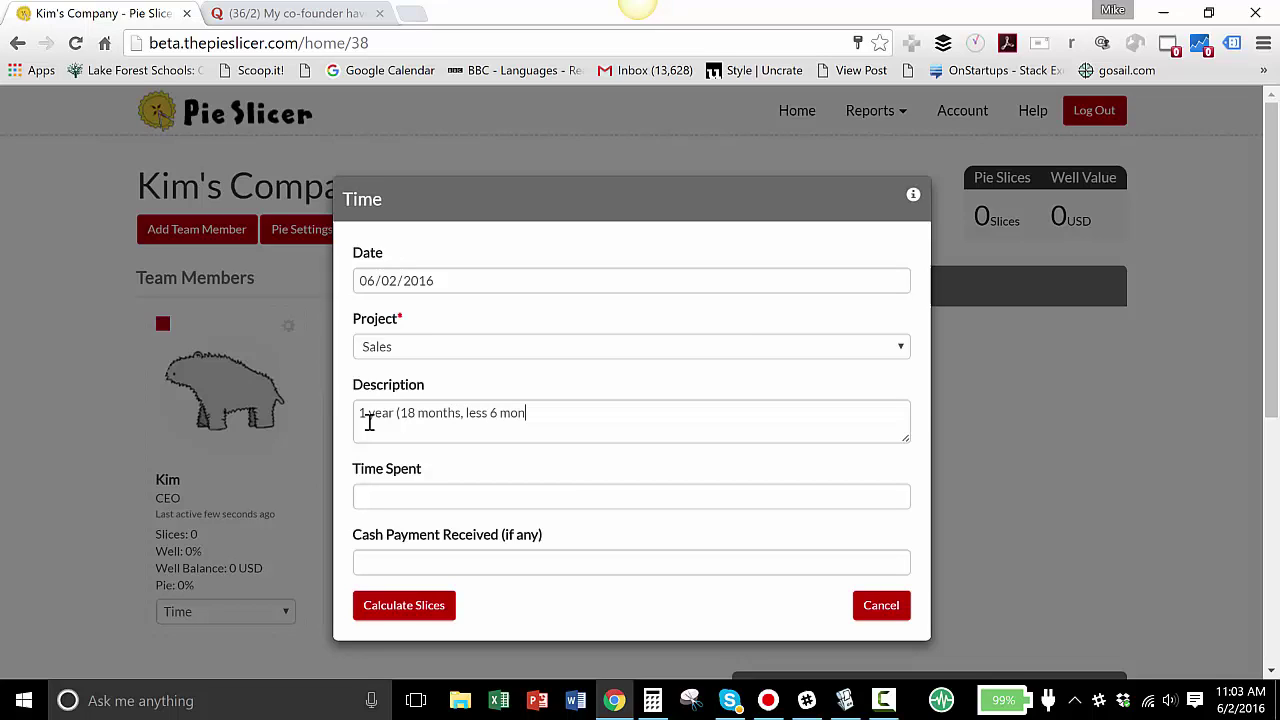
type("th loss")
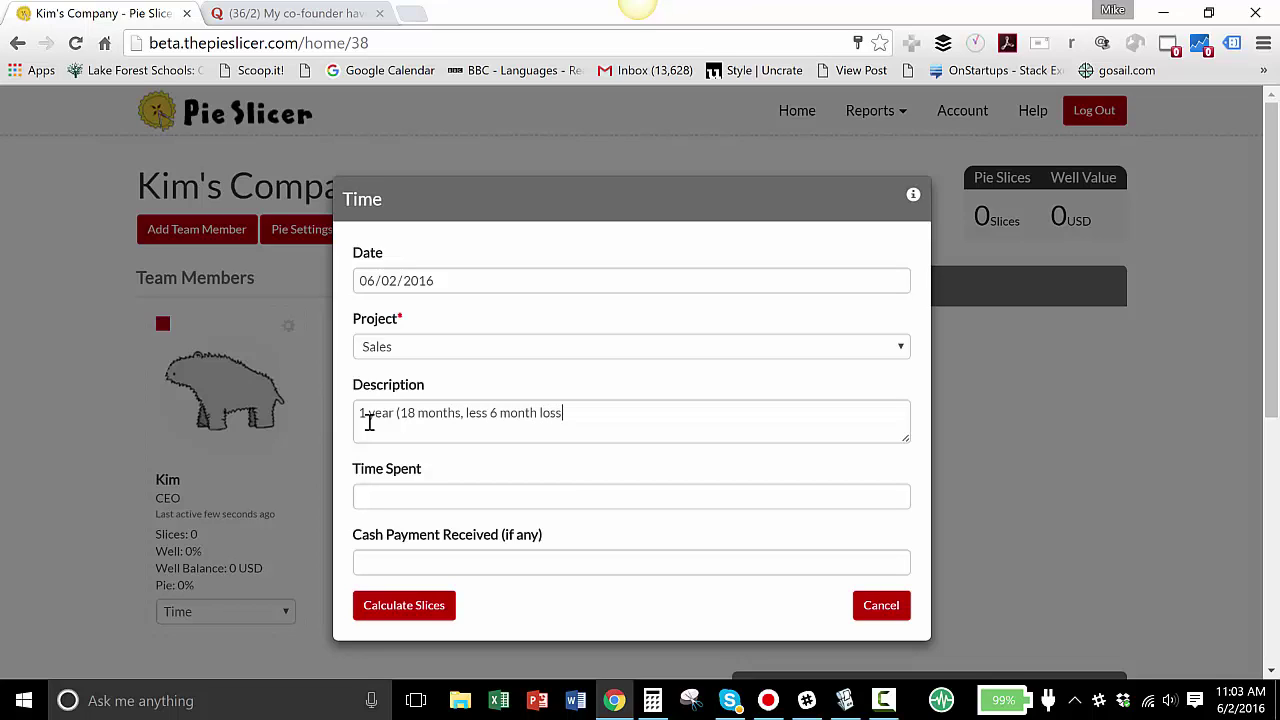
type(")")
left_click(383, 500)
type("2000")
left_click(366, 612)
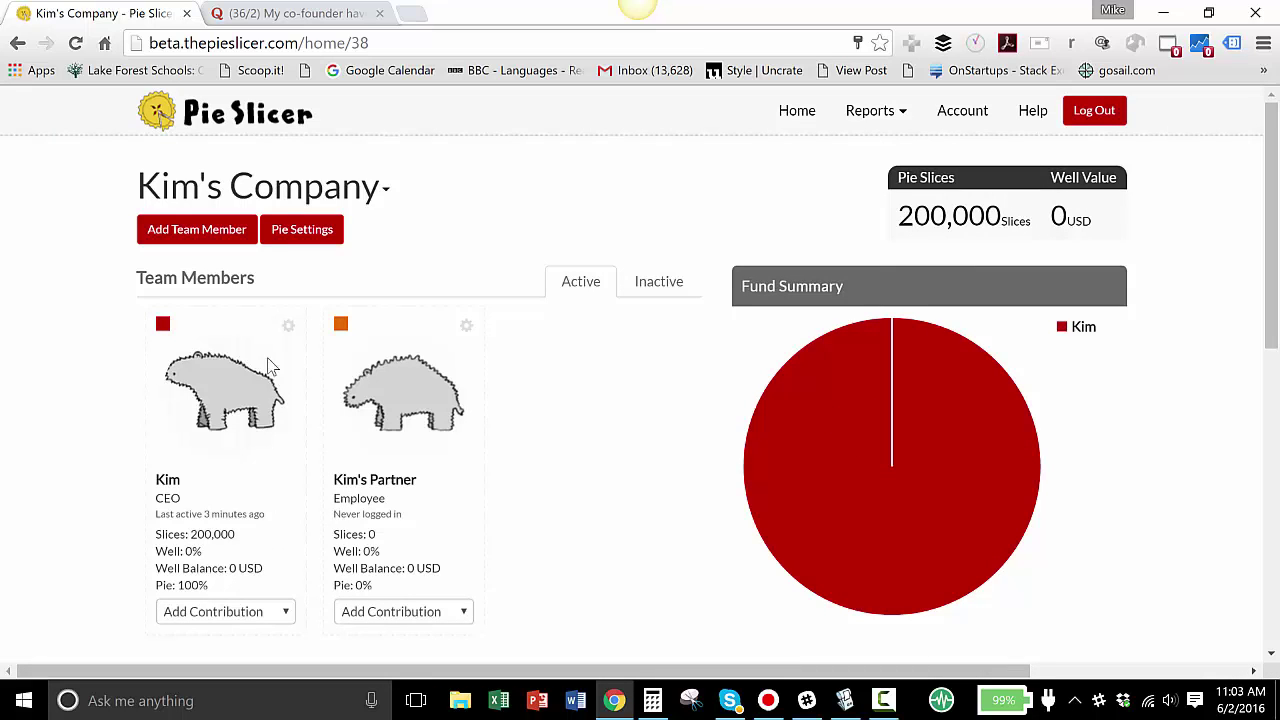
left_click(287, 328)
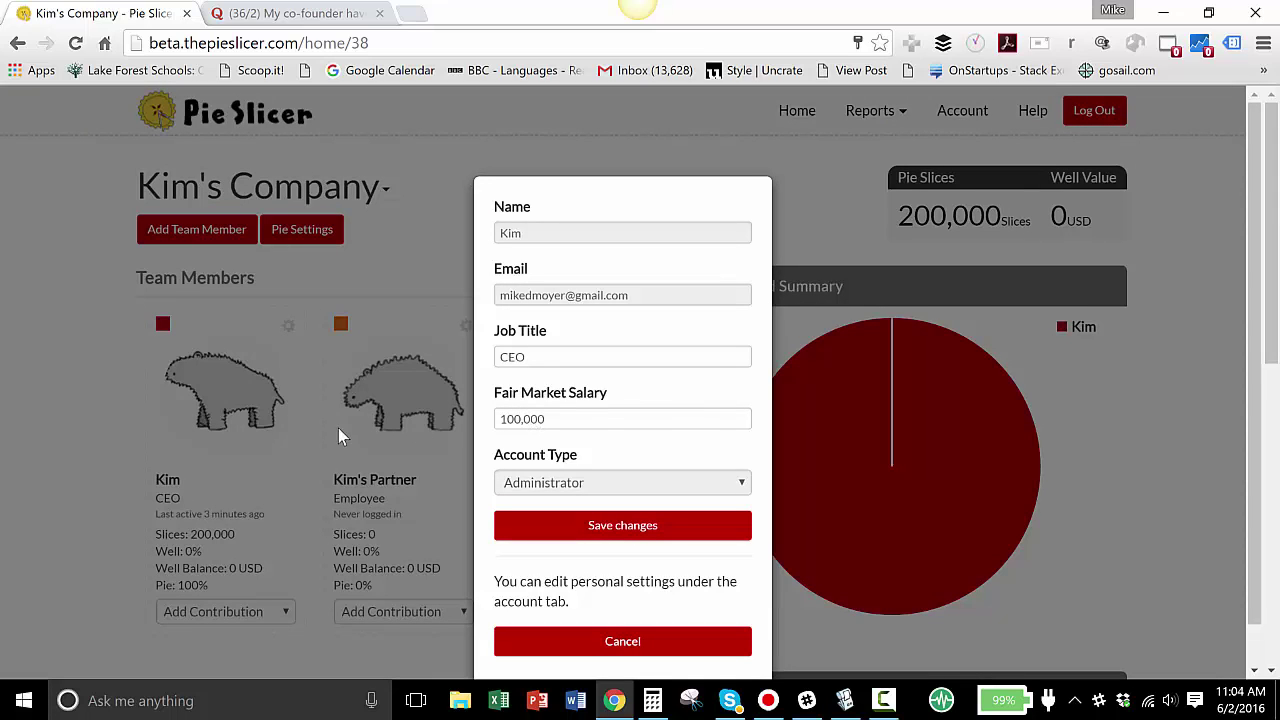
left_click(530, 642)
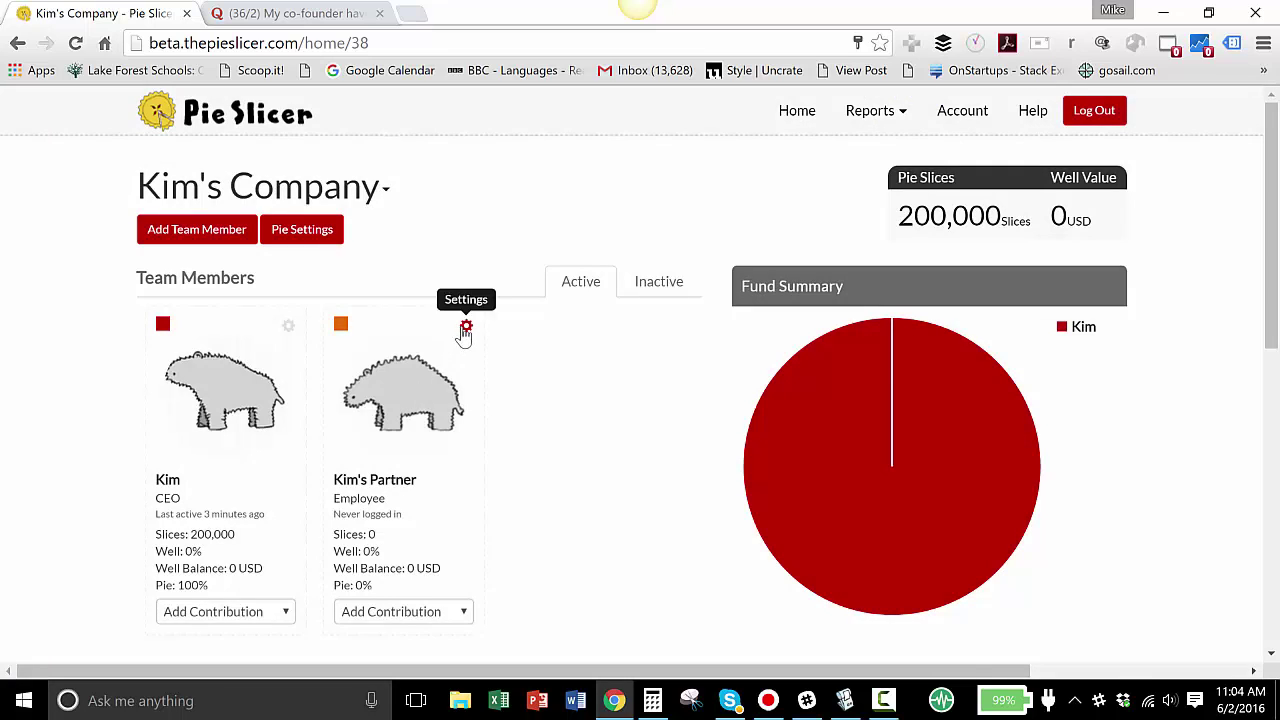
left_click(466, 326)
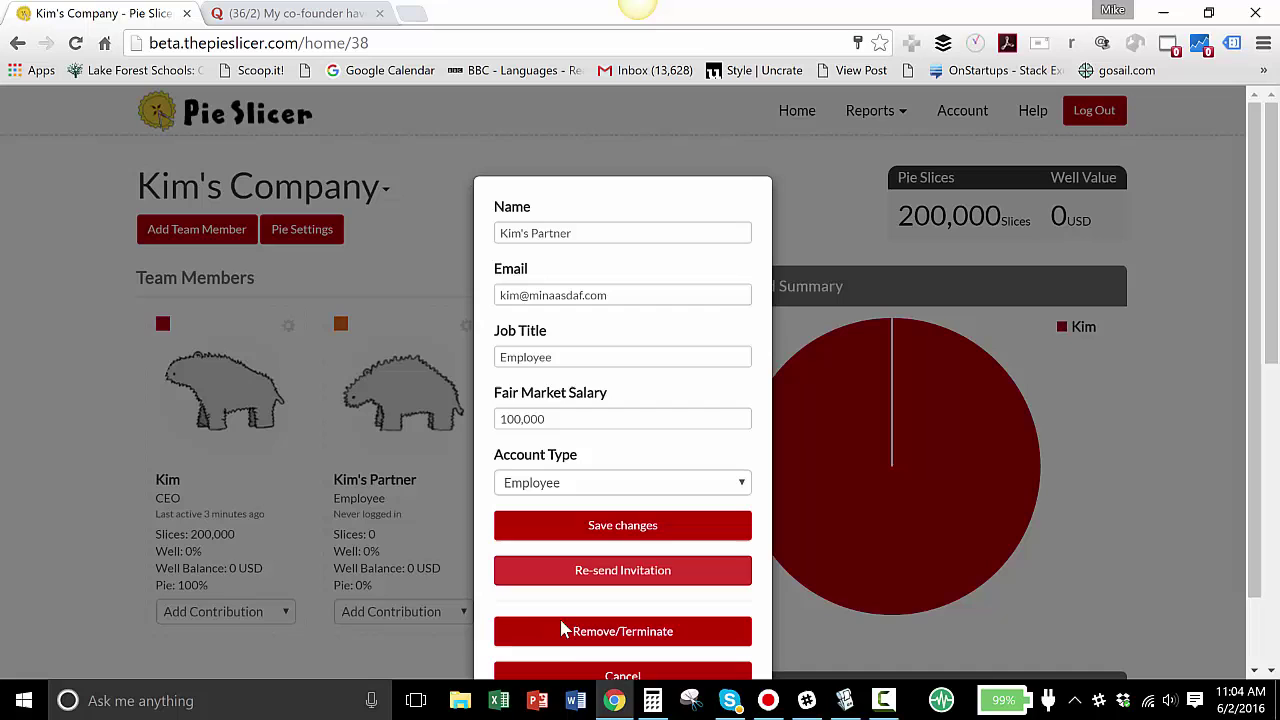
left_click(593, 676)
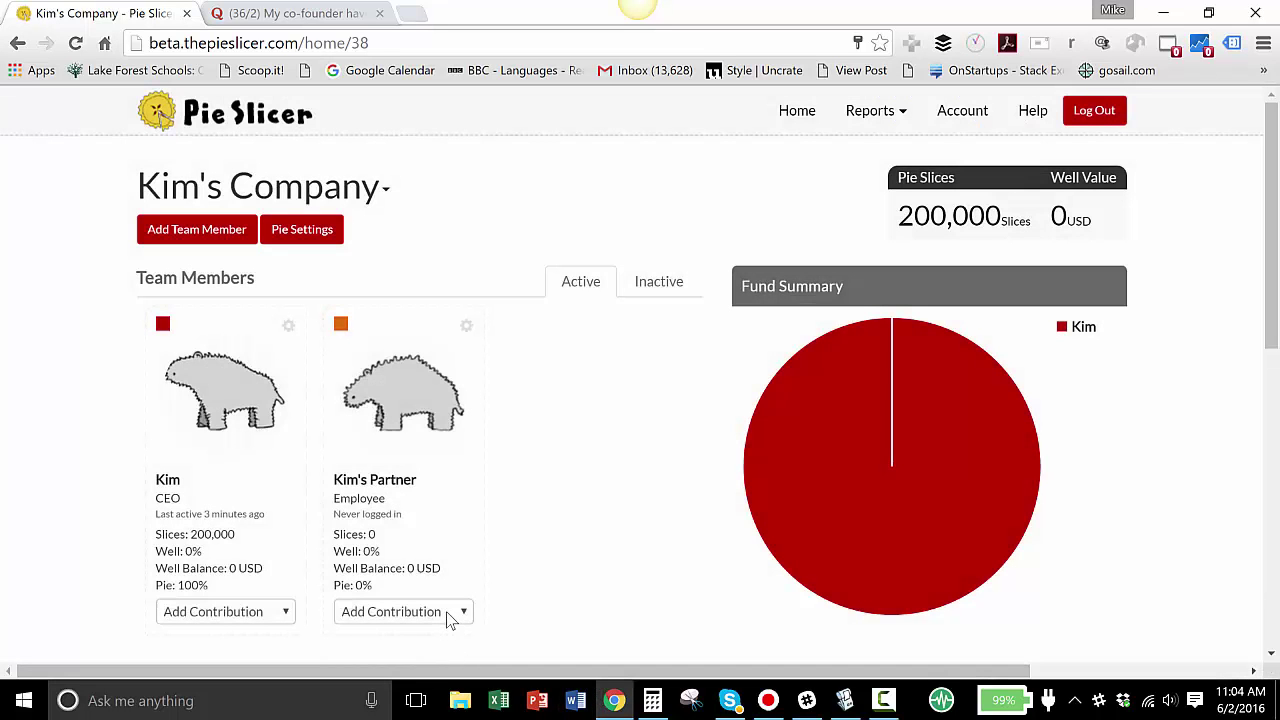
Step: Log a time contribution for Kim's Partner: '18 months', 3000 hours spent
left_click(450, 613)
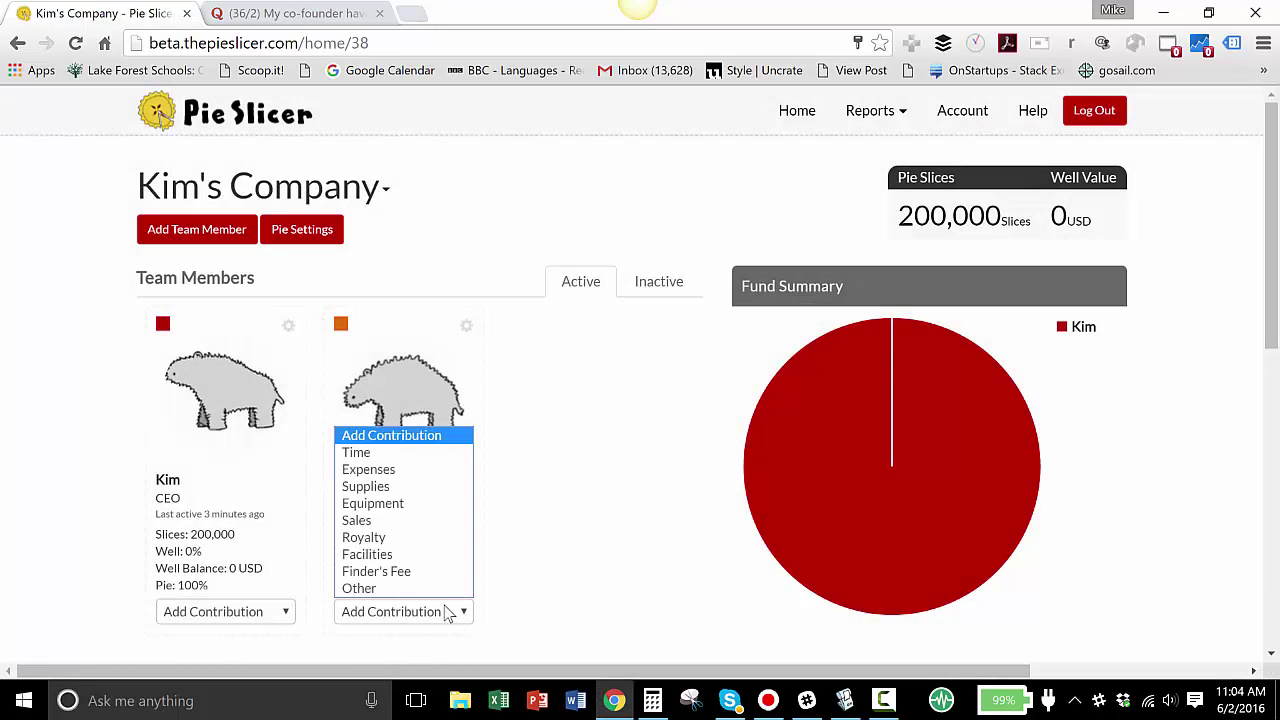
left_click(426, 458)
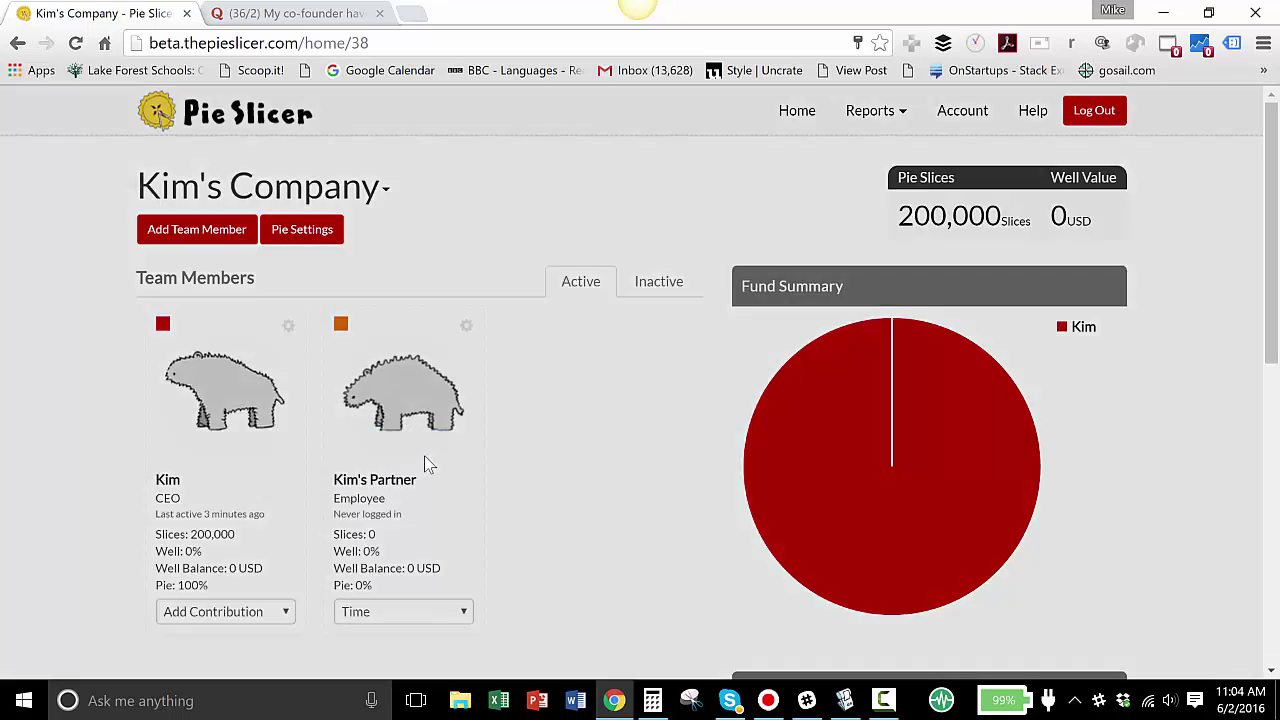
left_click(394, 419)
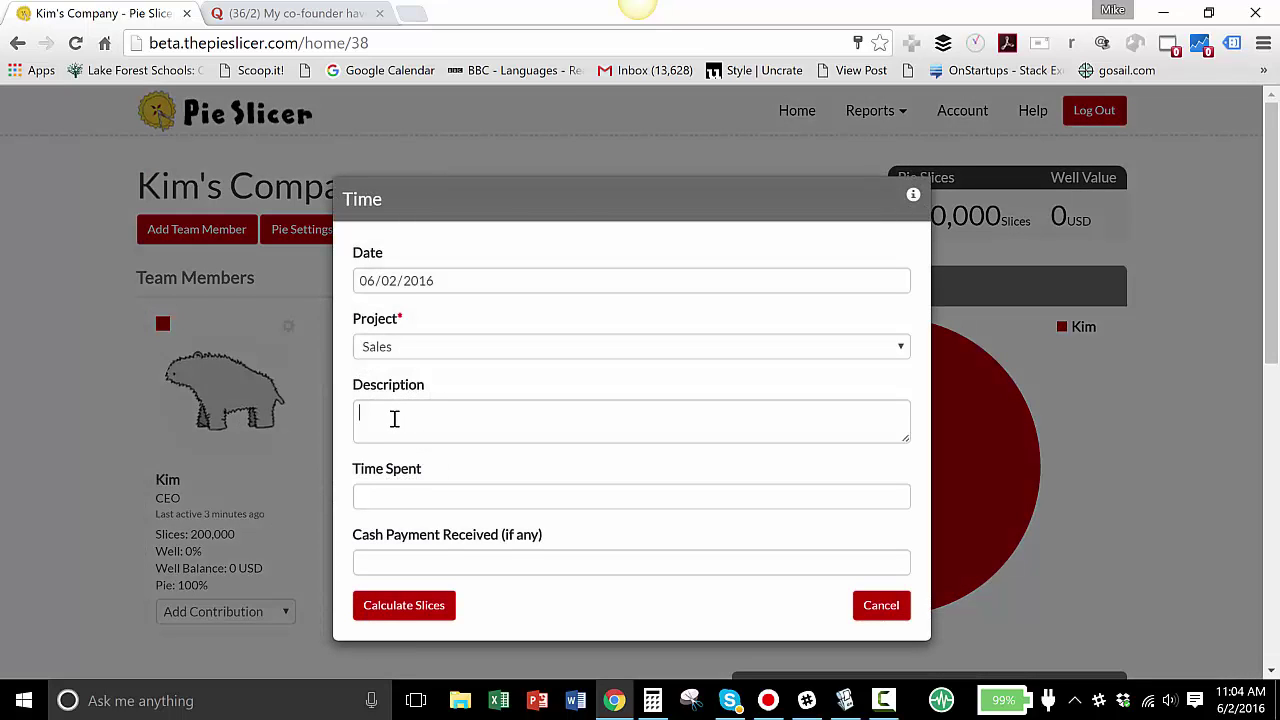
type("18 mo")
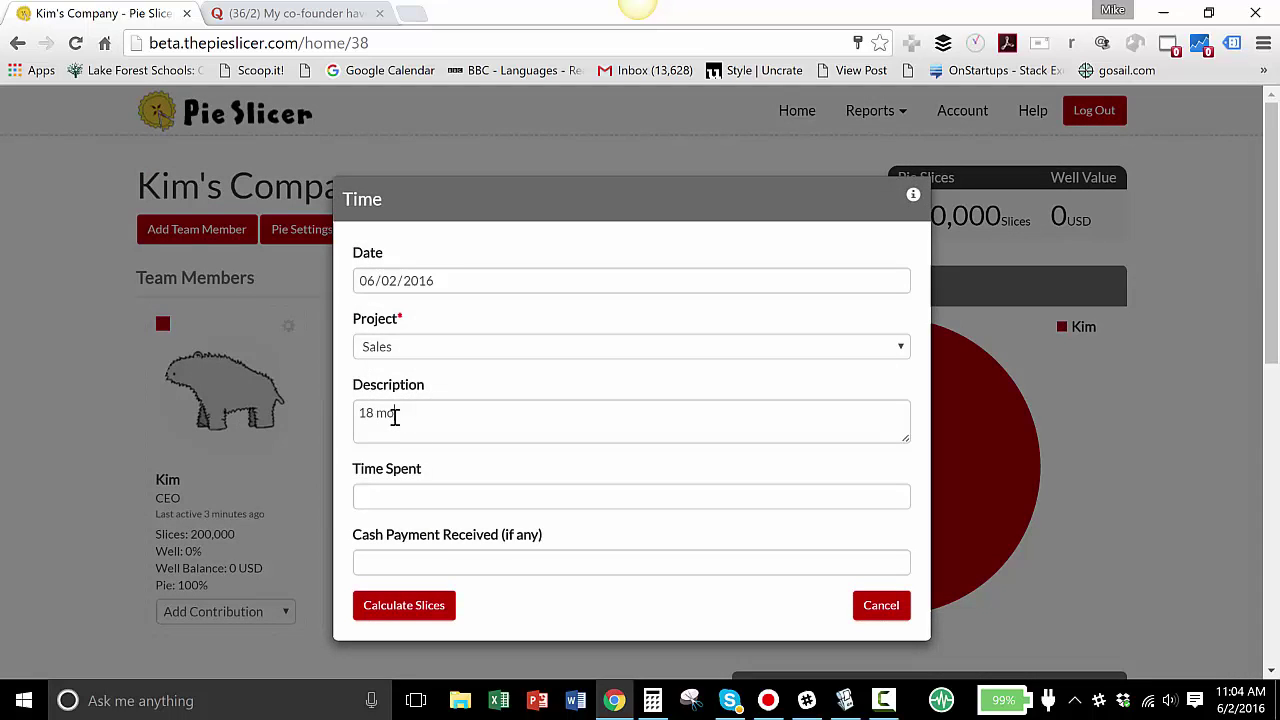
type("nth")
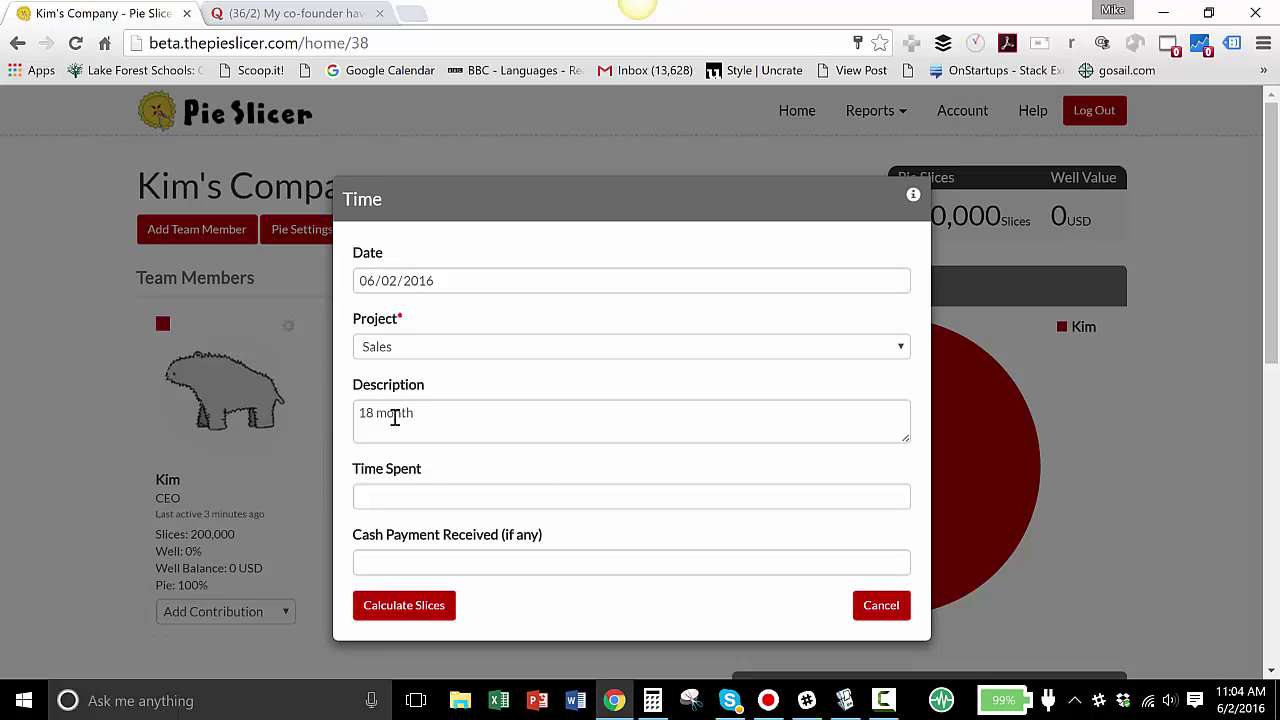
type("s")
key("Tab")
type("3000")
left_click(393, 607)
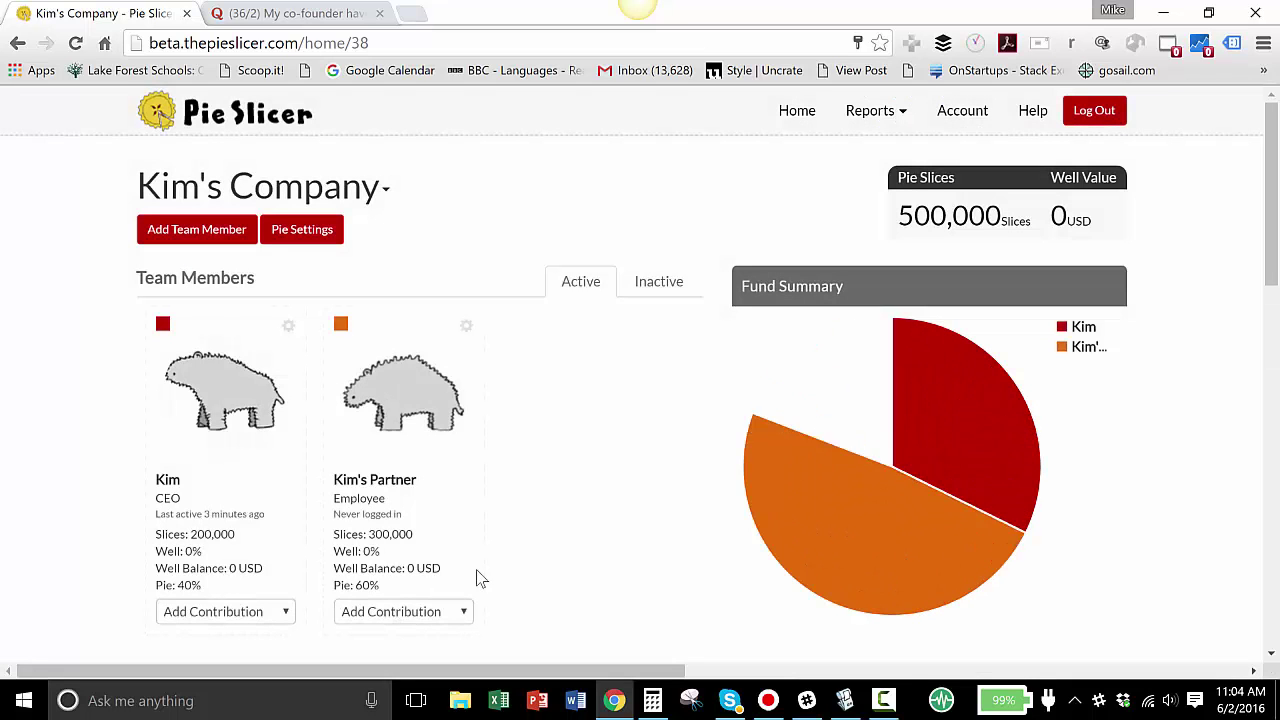
Step: Add a 15000 expense contribution for Kim's Partner and calculate the slices
left_click(409, 618)
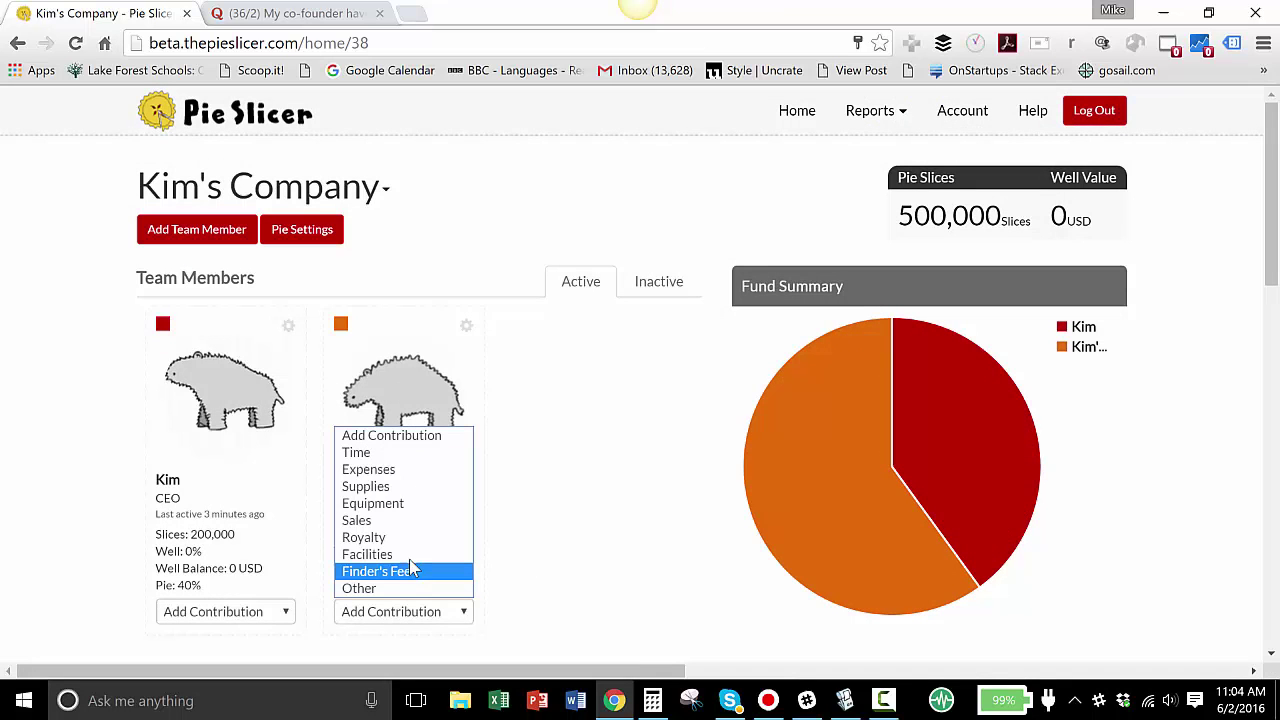
left_click(399, 469)
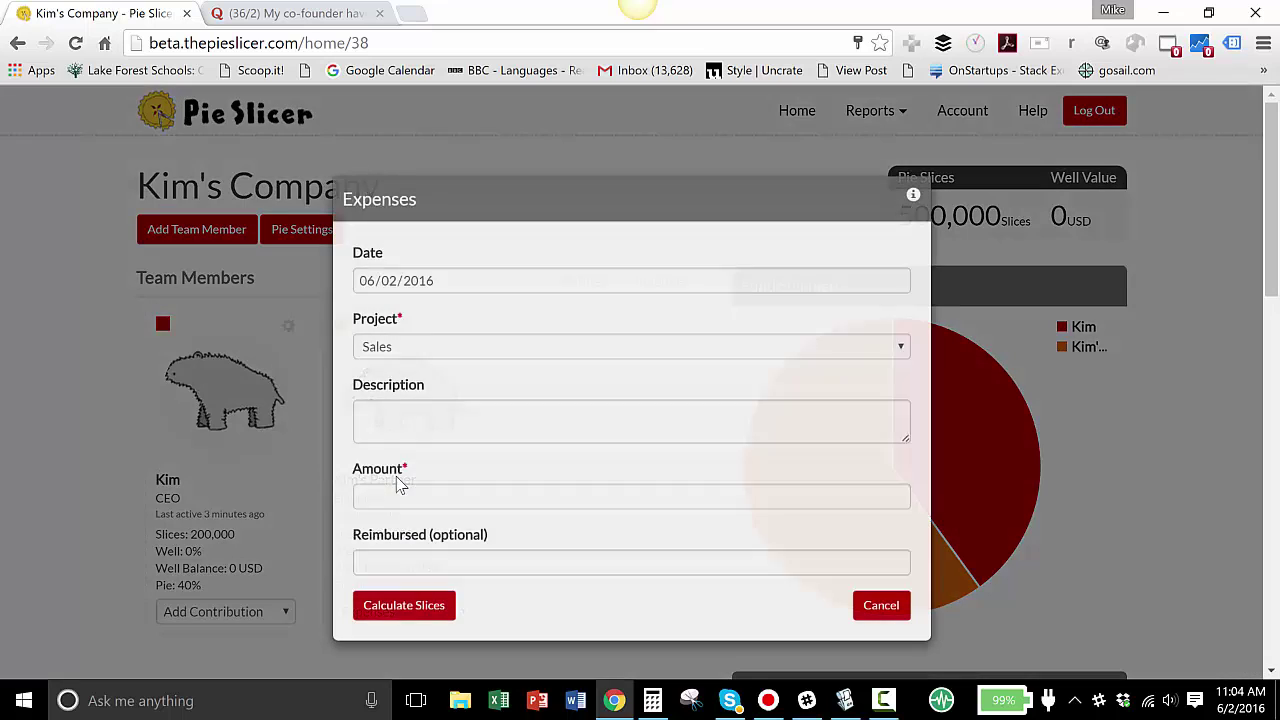
left_click(380, 494)
type("1")
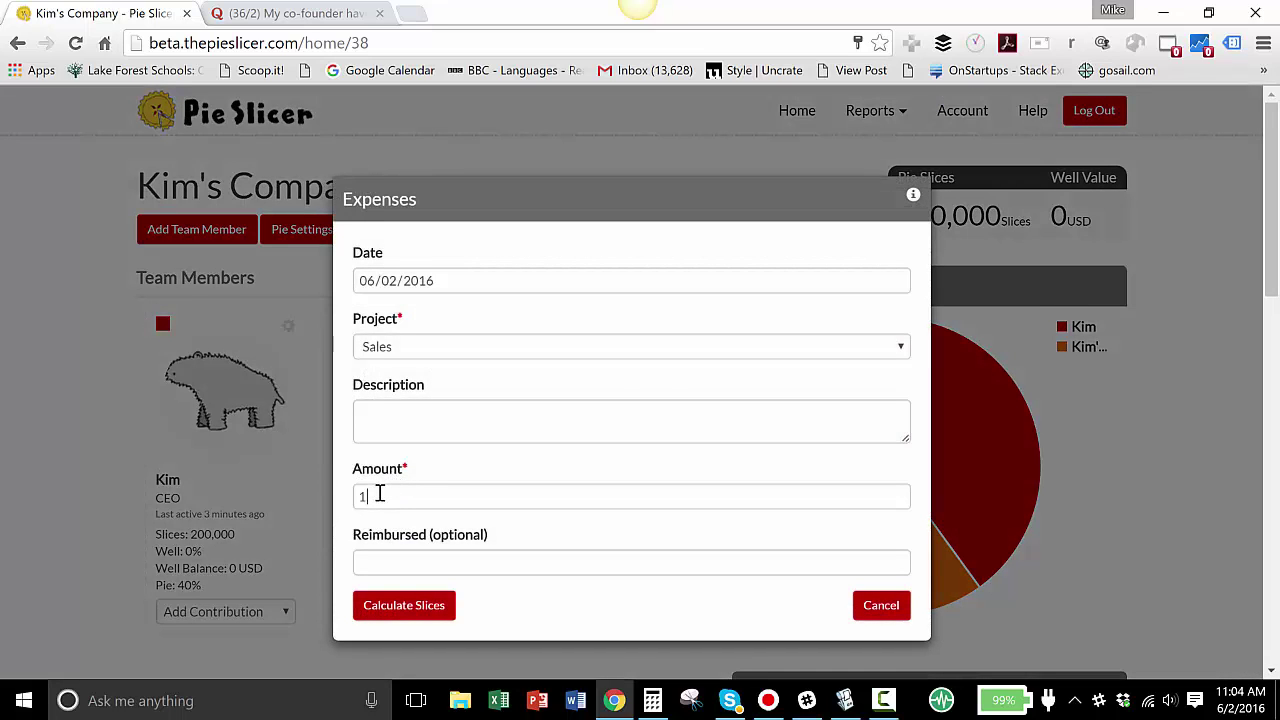
type("5000")
left_click(395, 612)
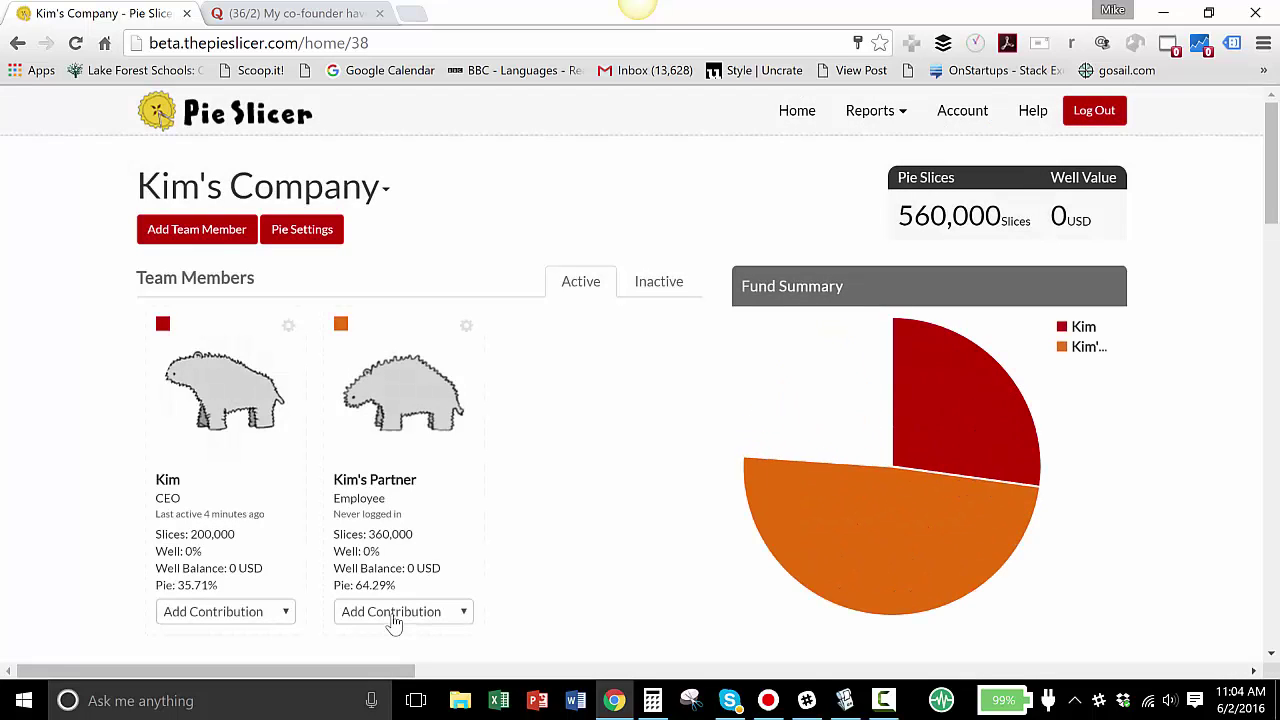
mouse_move(949, 481)
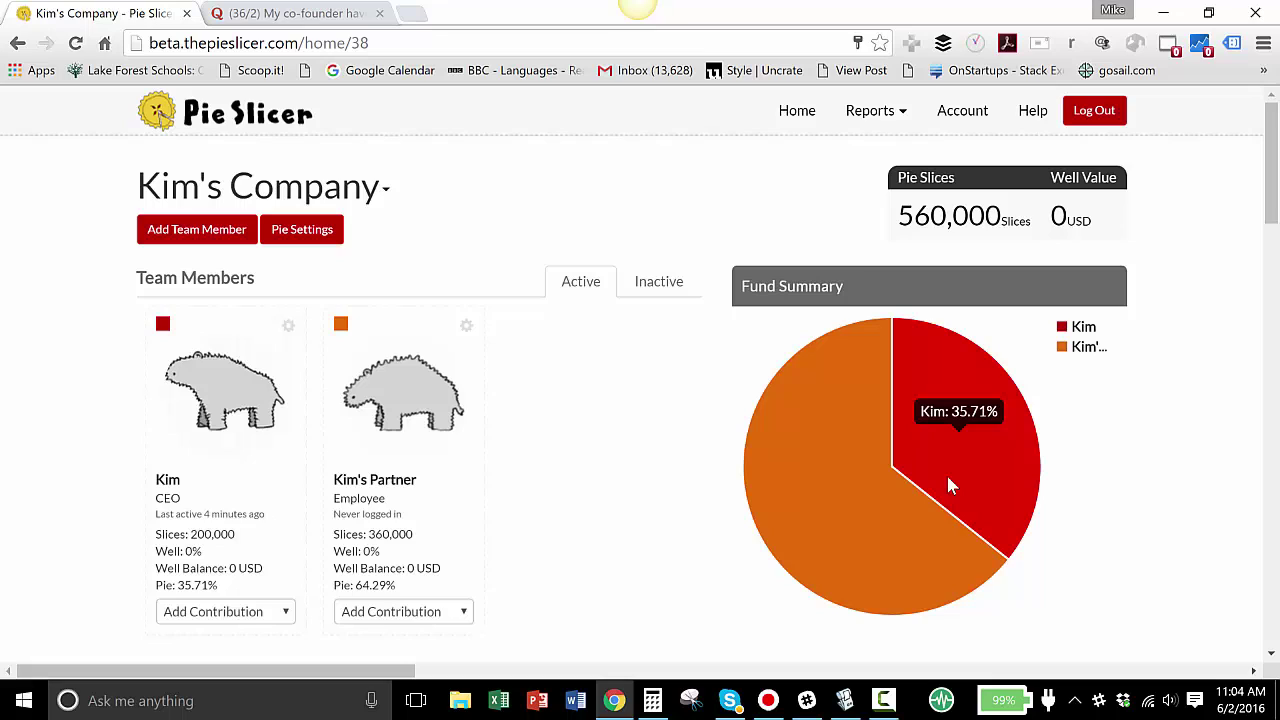
mouse_move(846, 503)
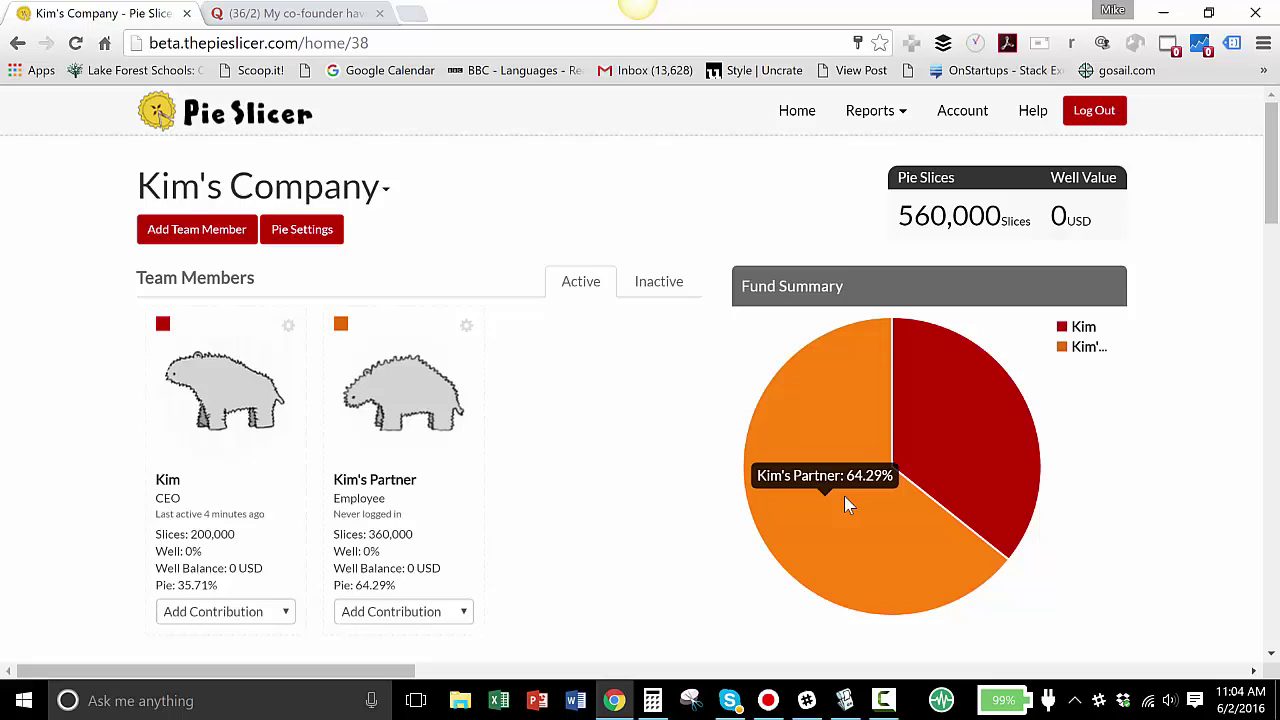
mouse_move(958, 444)
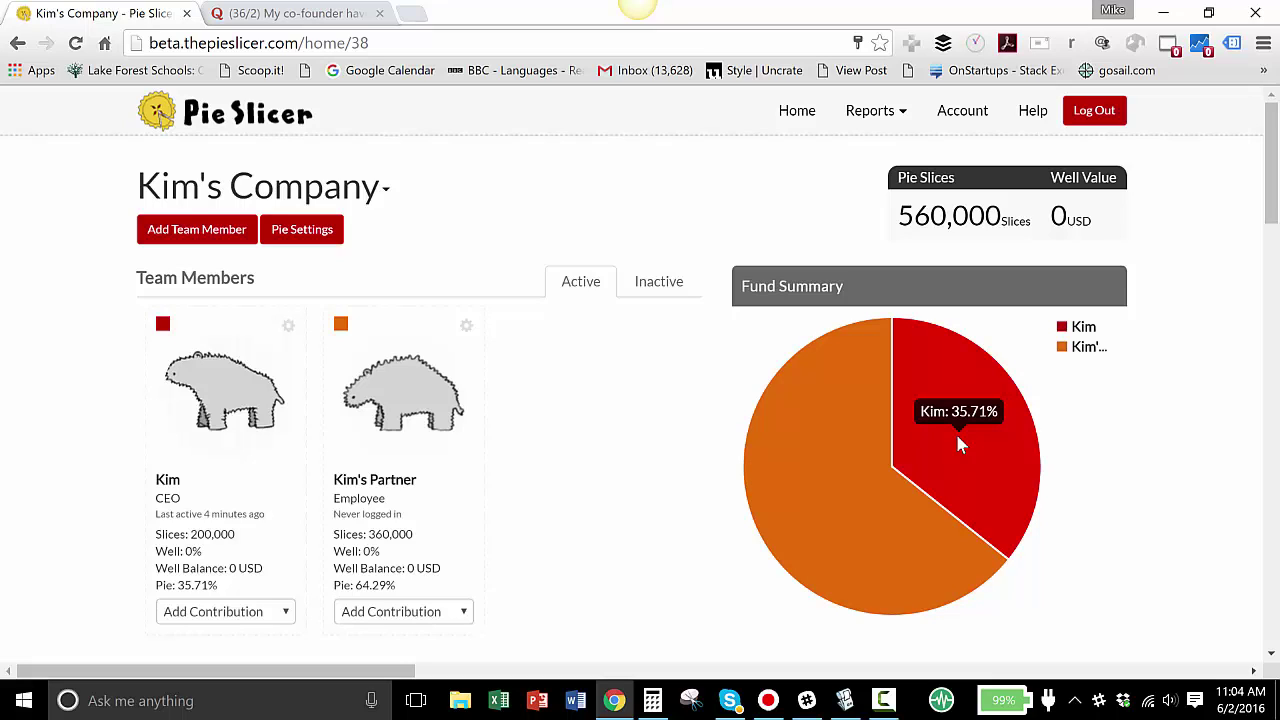
Step: Add Employee team member Kim's Replacement with an e-mail and fair market salary 100000
left_click(218, 238)
left_click(379, 278)
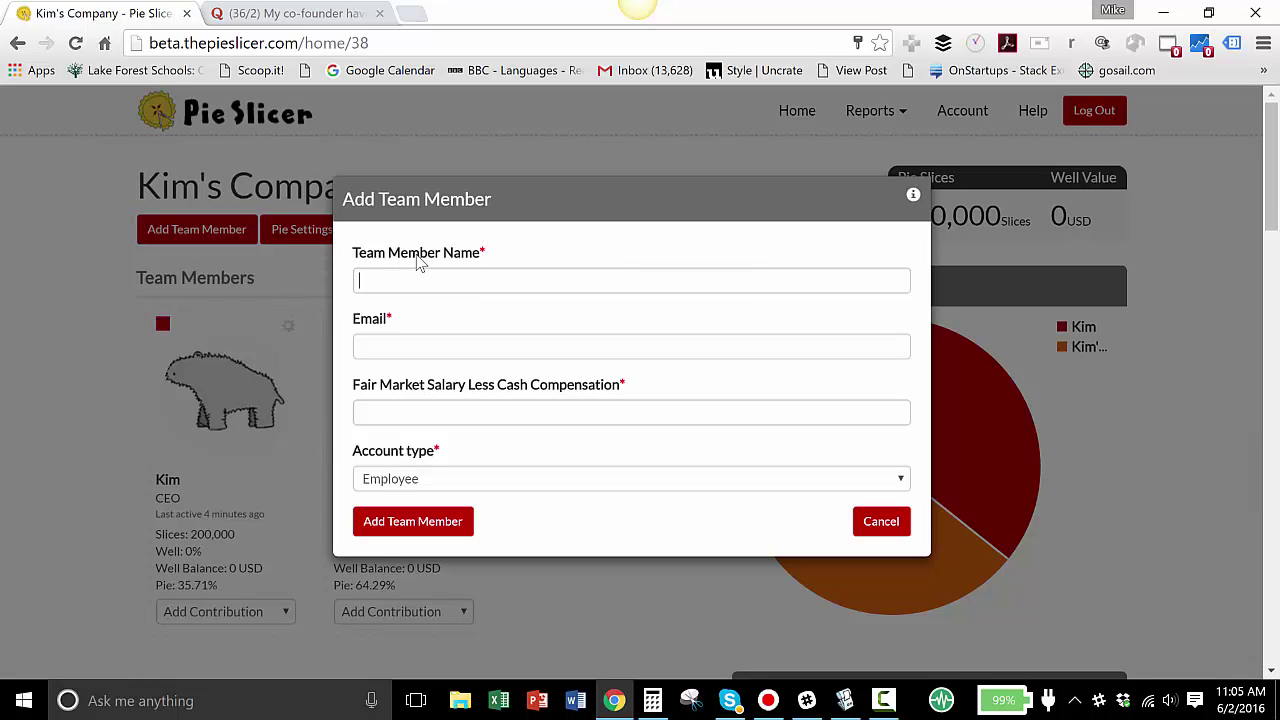
type("Kim's ")
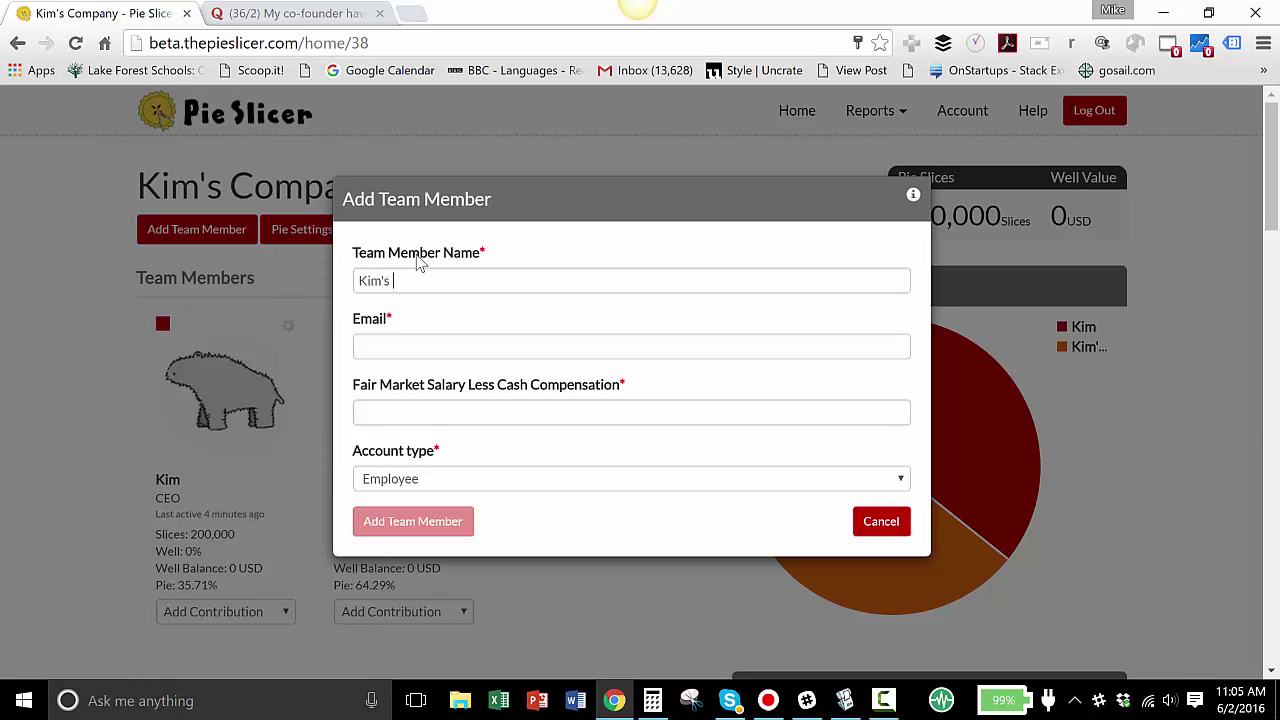
type("Replacem")
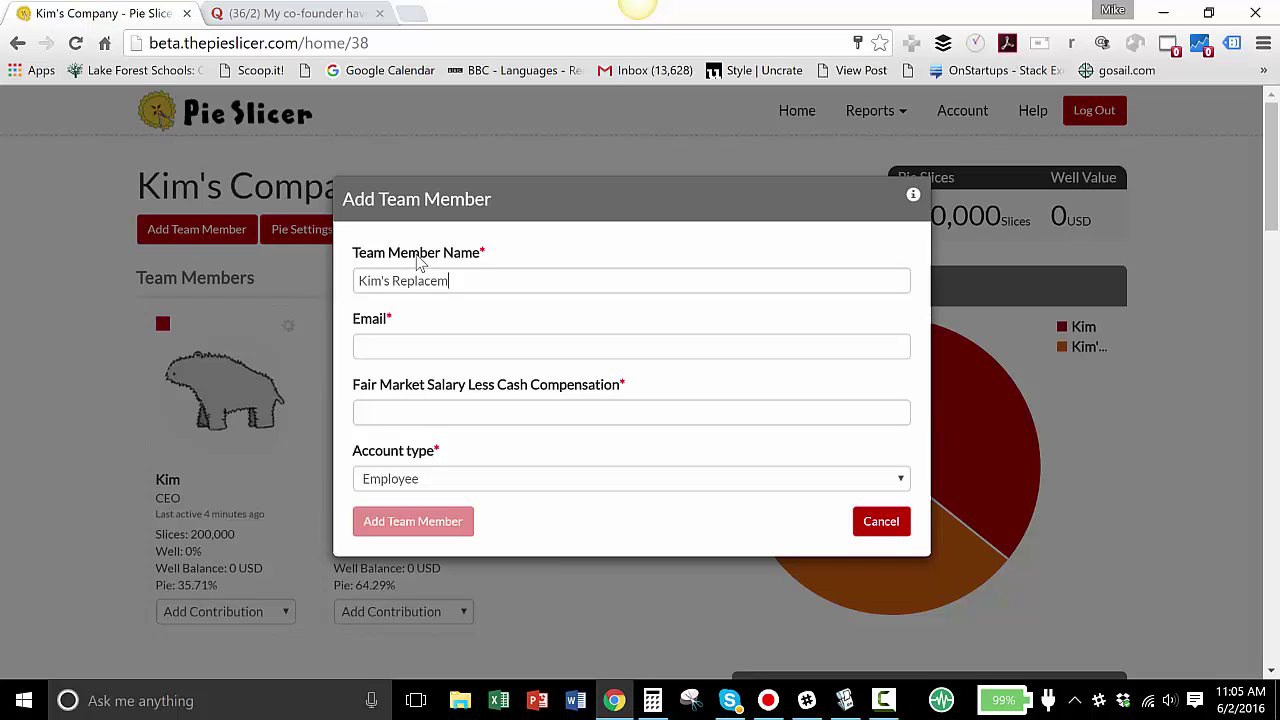
type("ent")
key("Tab")
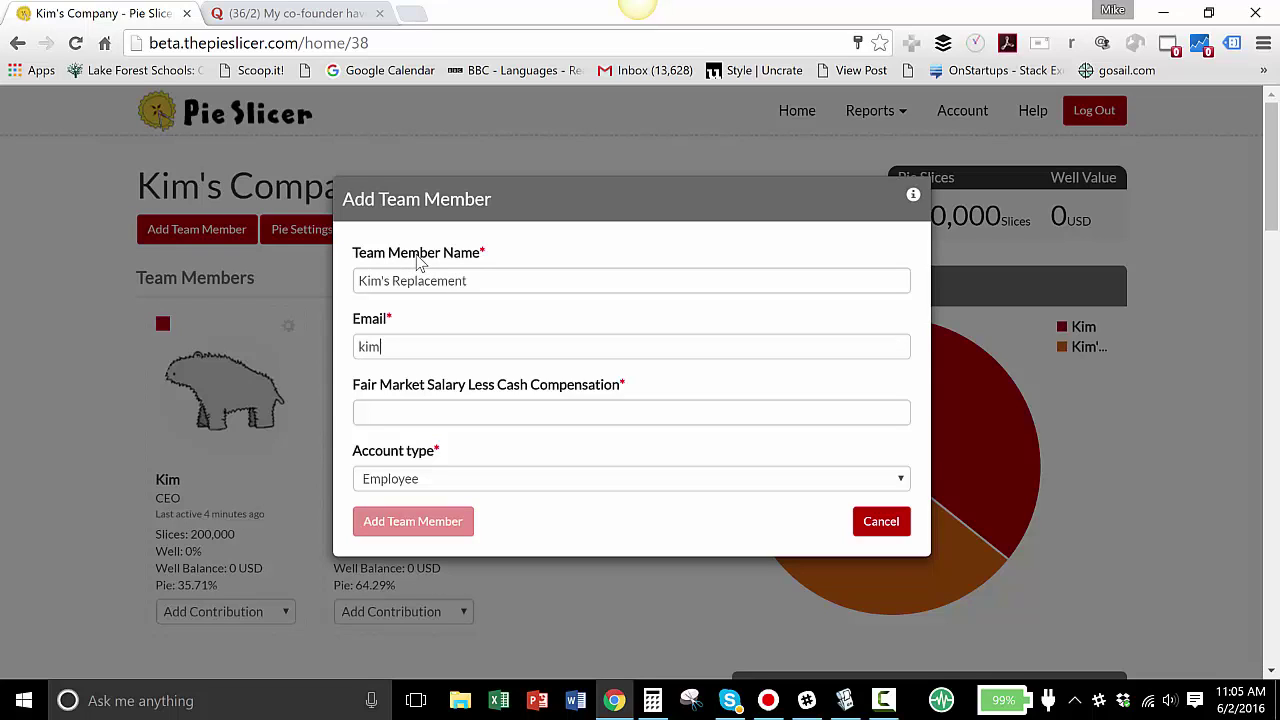
key("Tab")
type("100000")
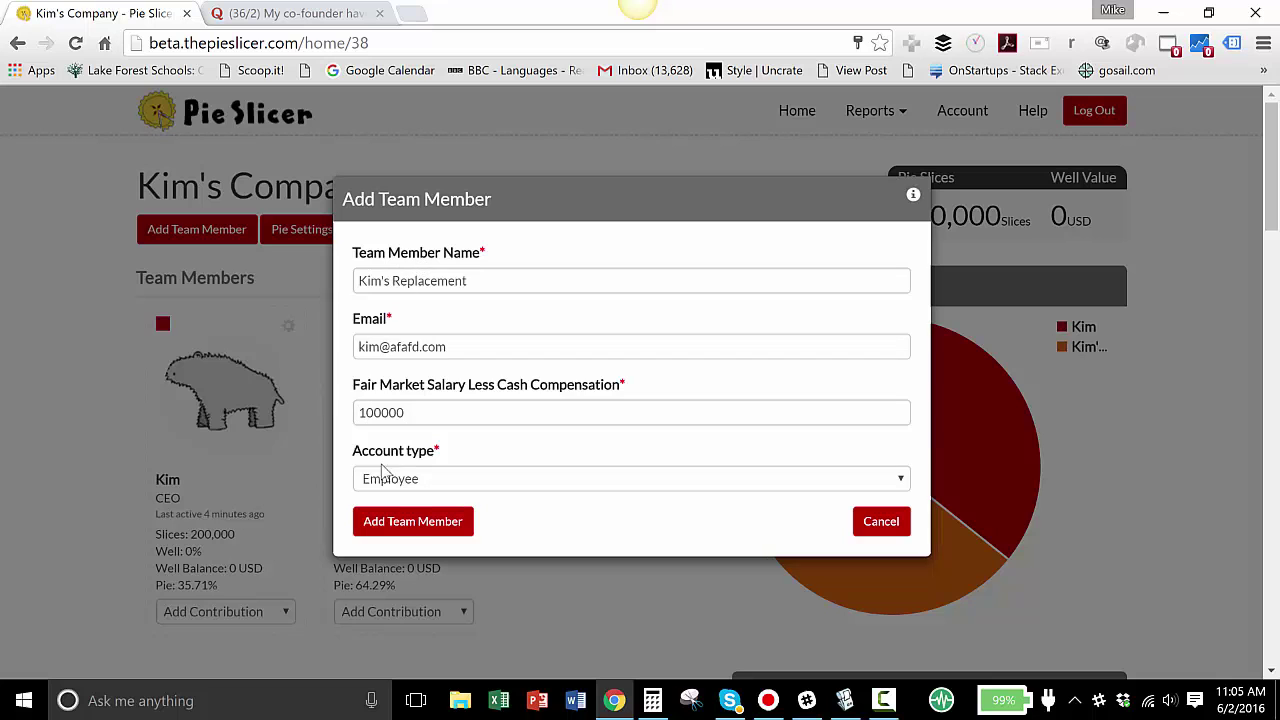
left_click(398, 521)
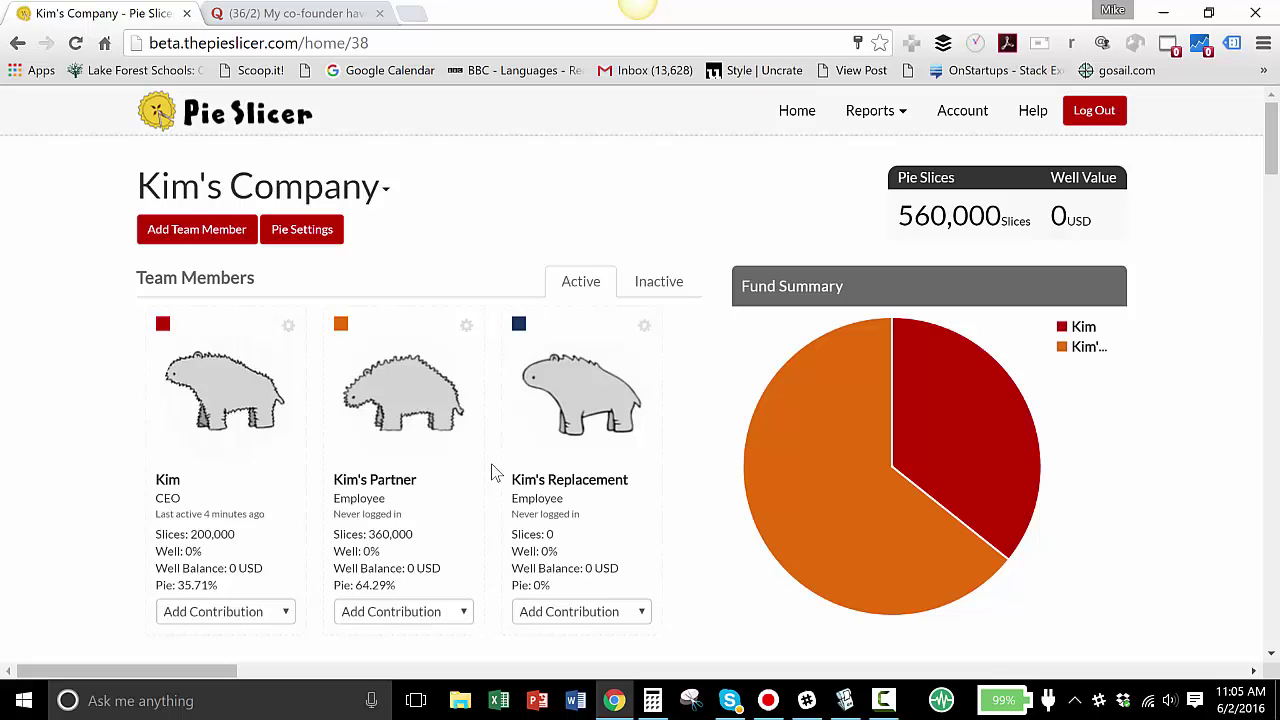
Step: Log another 2000-hour time contribution for Kim's Partner
left_click(423, 614)
left_click(407, 462)
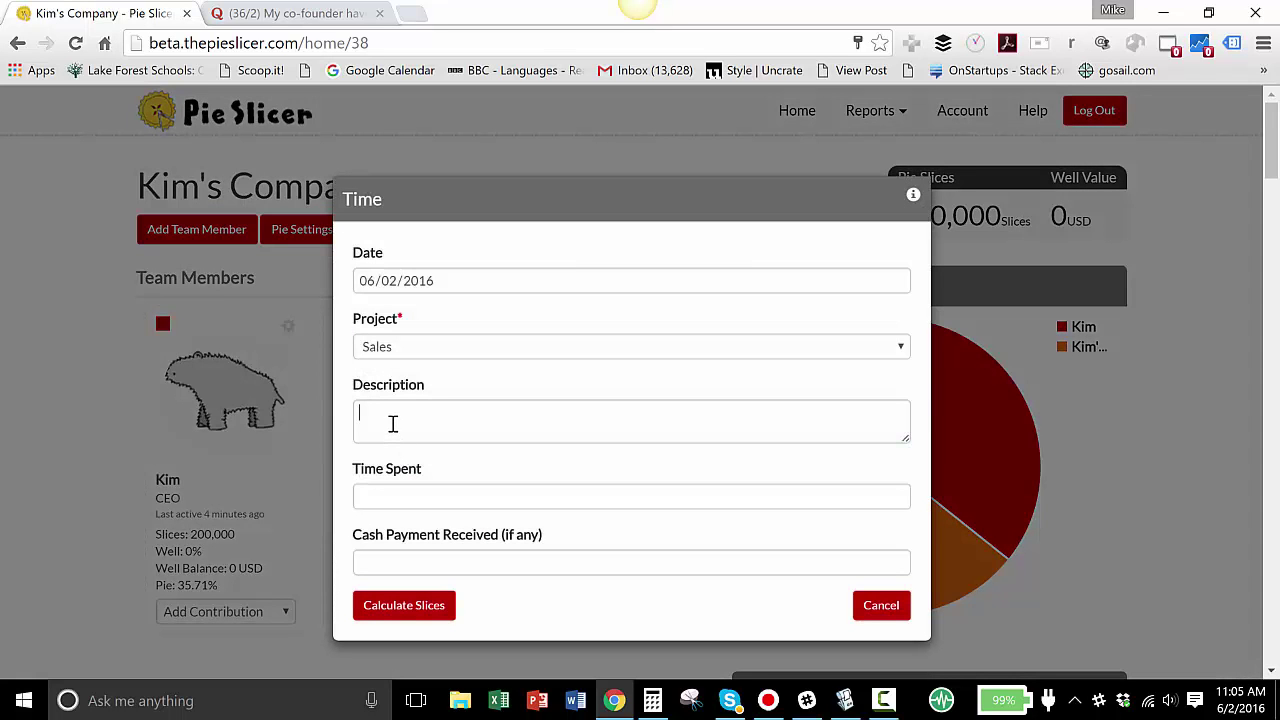
left_click(394, 494)
type("2000")
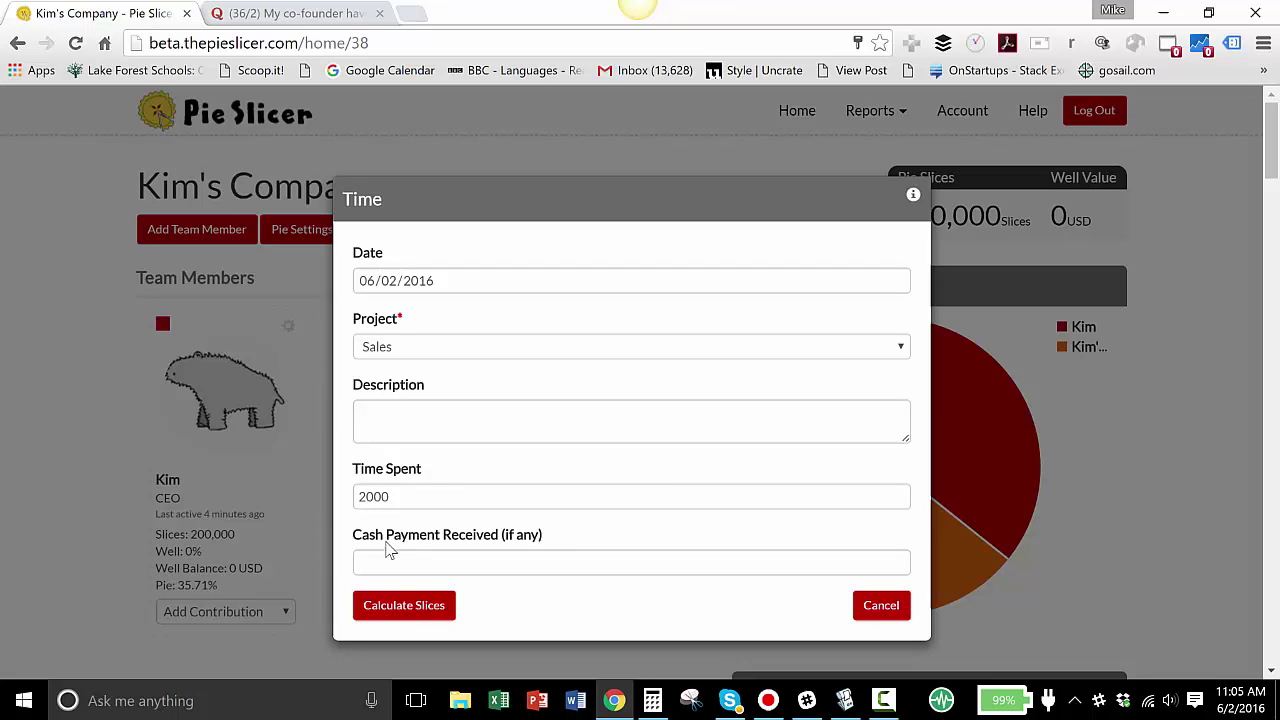
left_click(400, 608)
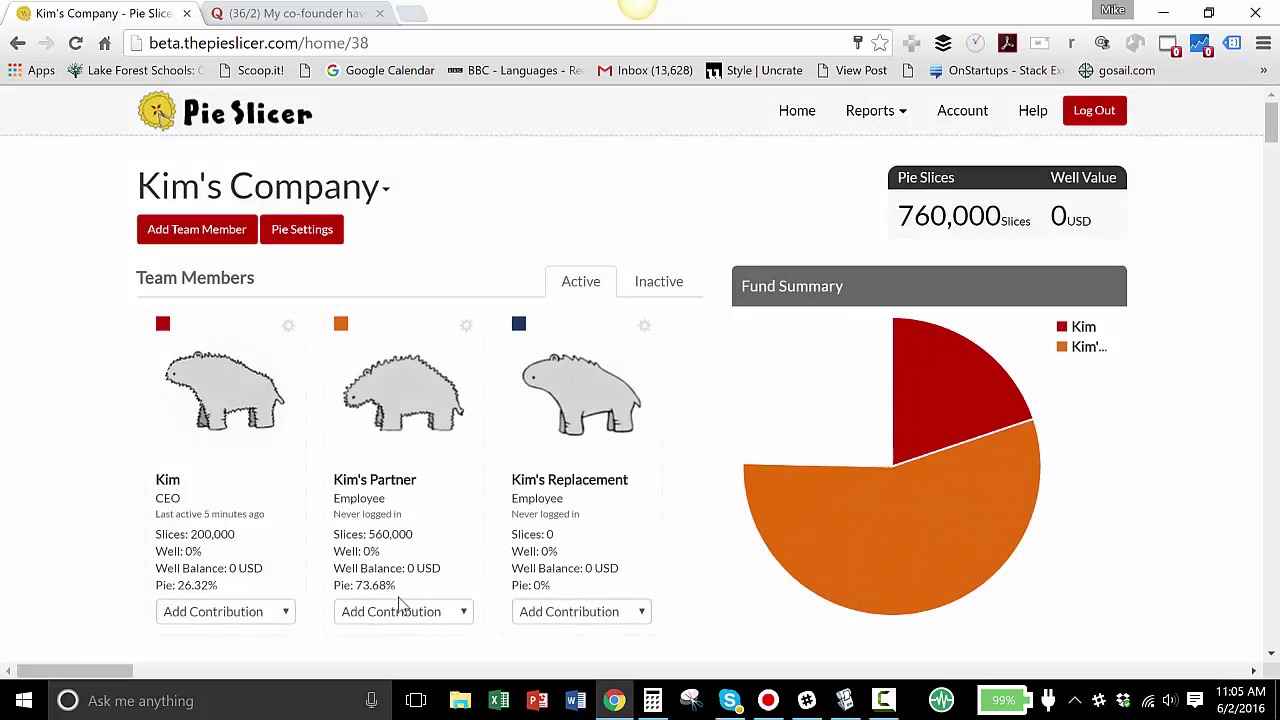
Step: Add a further 15000 expense contribution for Kim's Partner
left_click(400, 611)
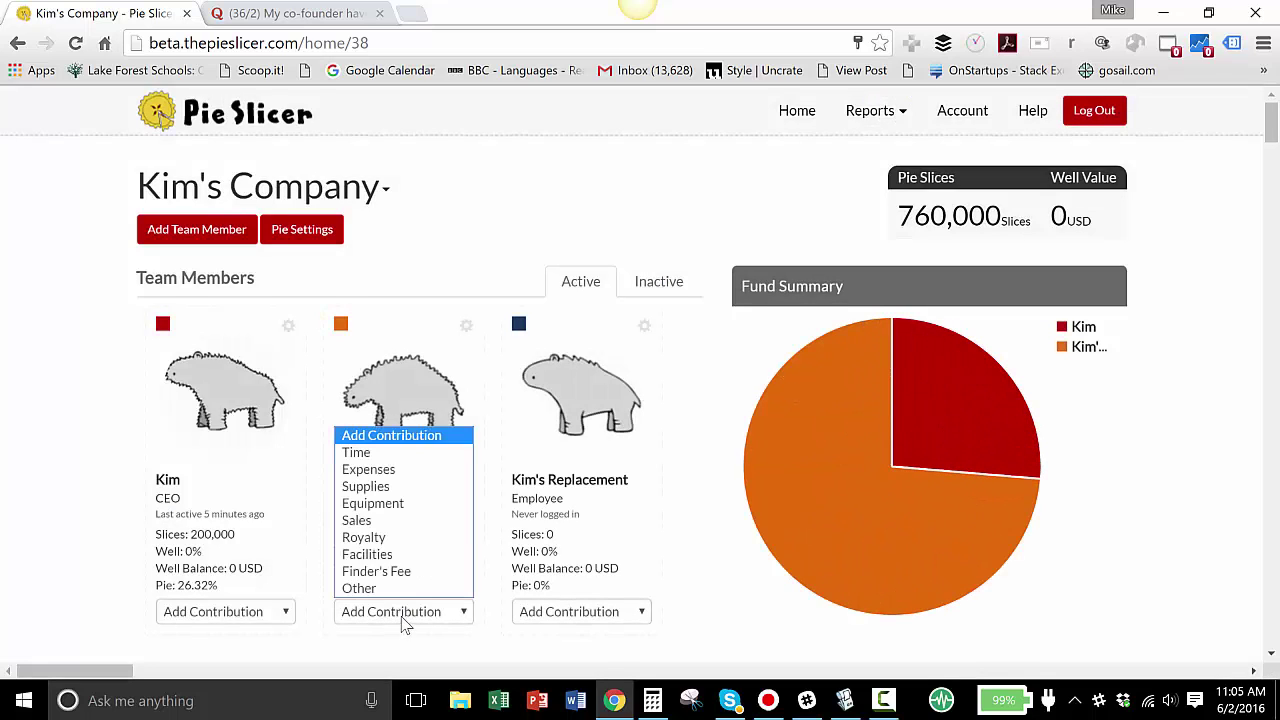
left_click(378, 471)
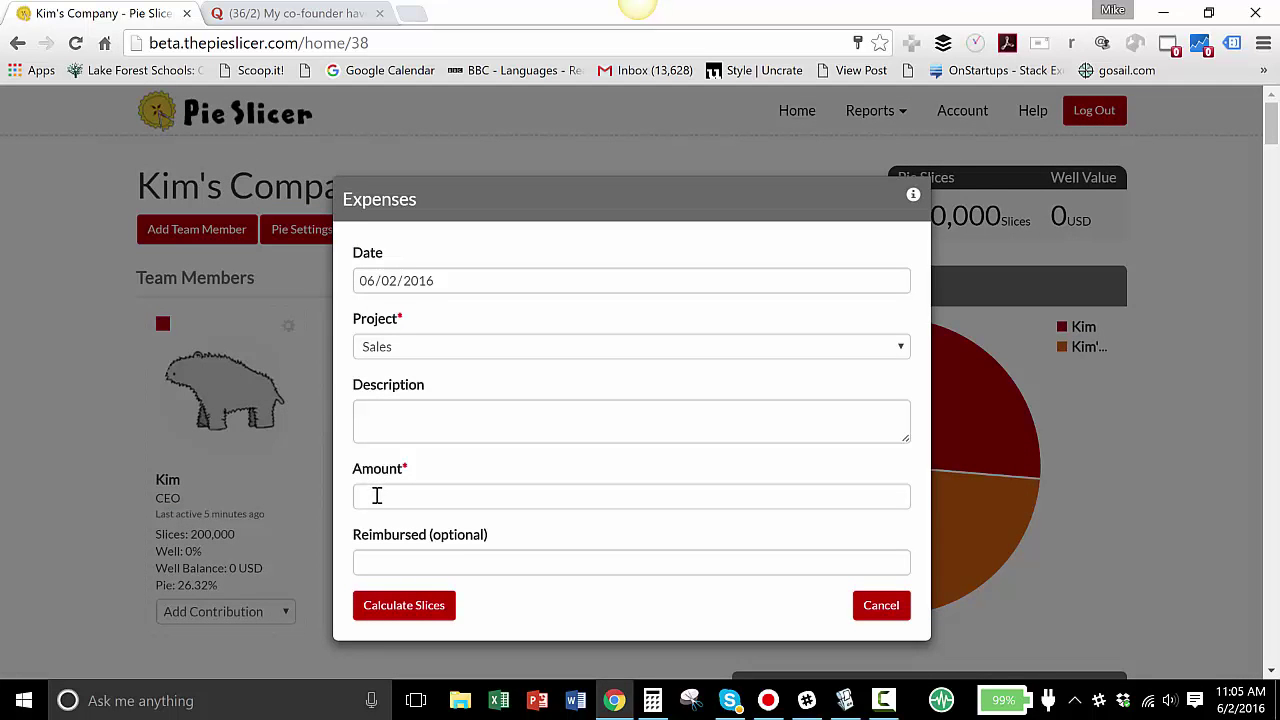
left_click(377, 496)
type("15000")
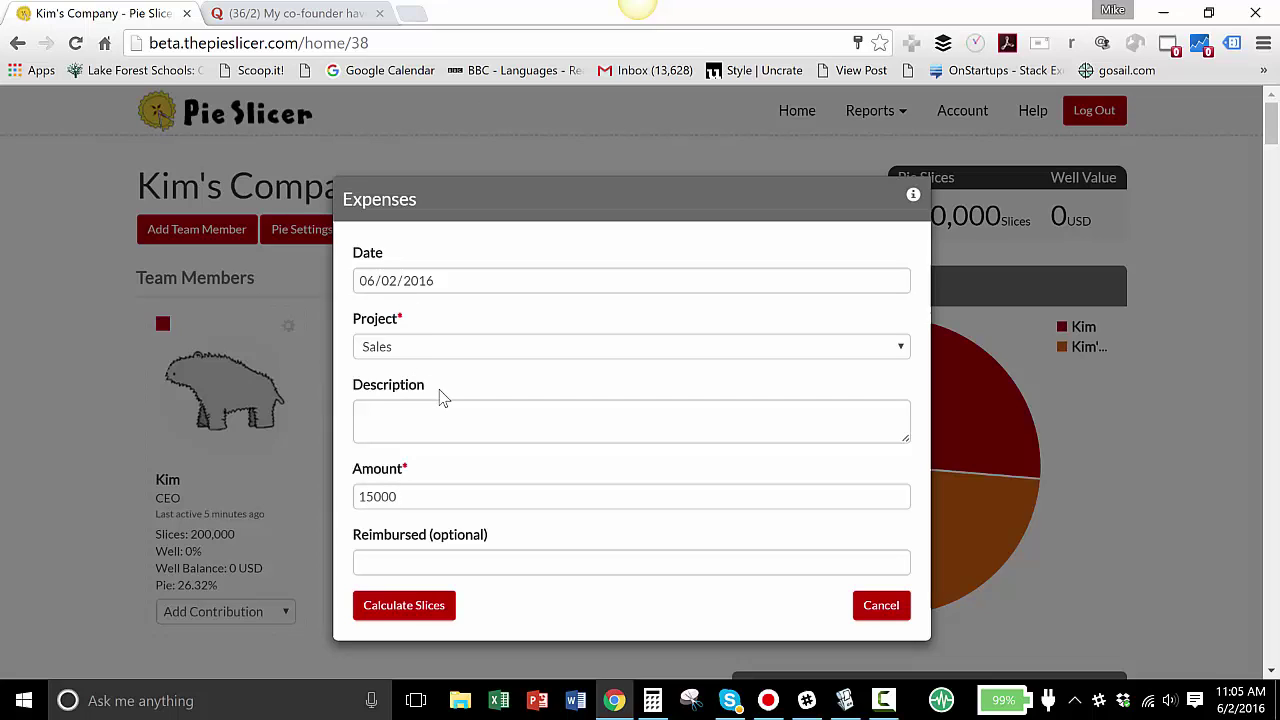
left_click(408, 608)
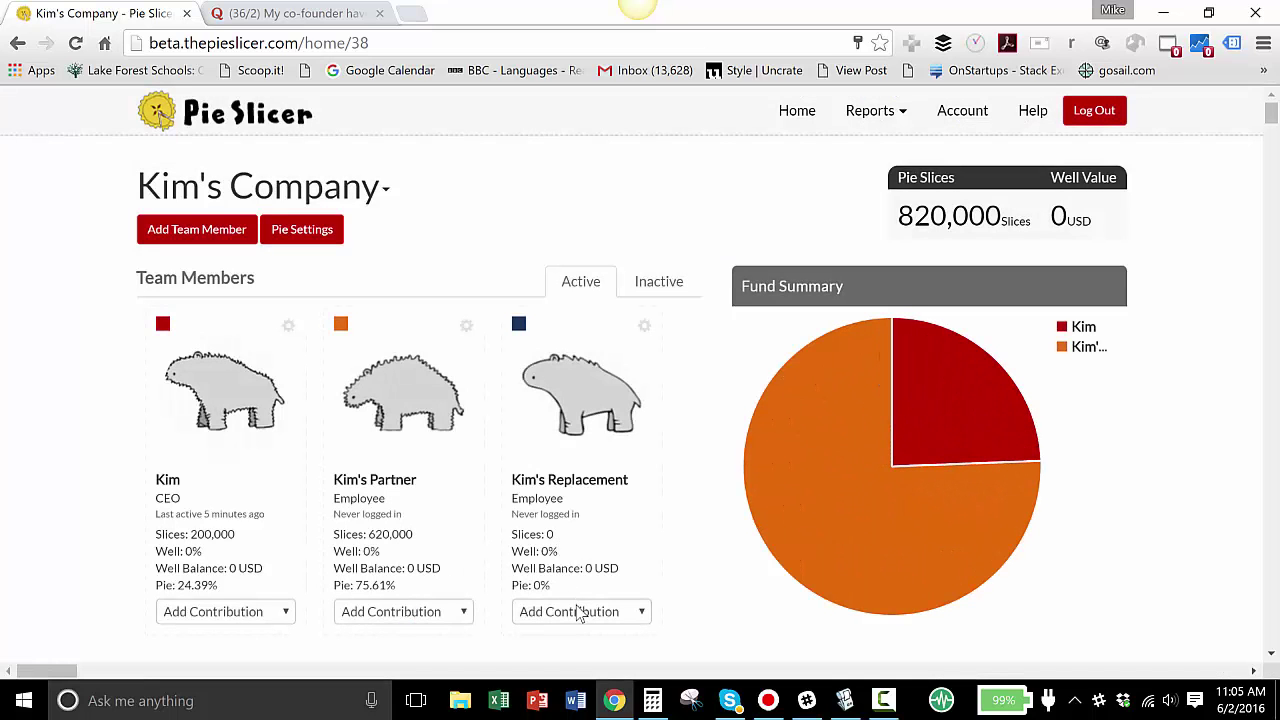
Step: Log a 2000-hour time contribution for Kim's Replacement, earning 200,000 slices
left_click(578, 612)
left_click(576, 456)
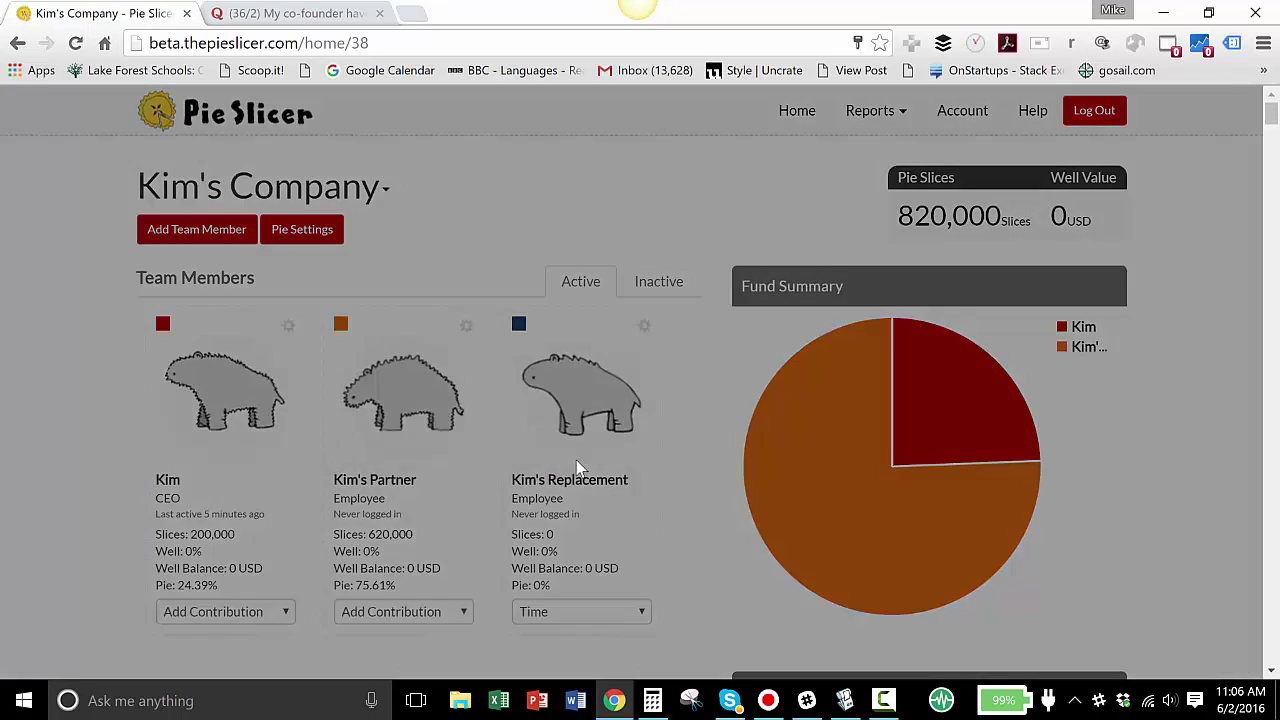
left_click(410, 497)
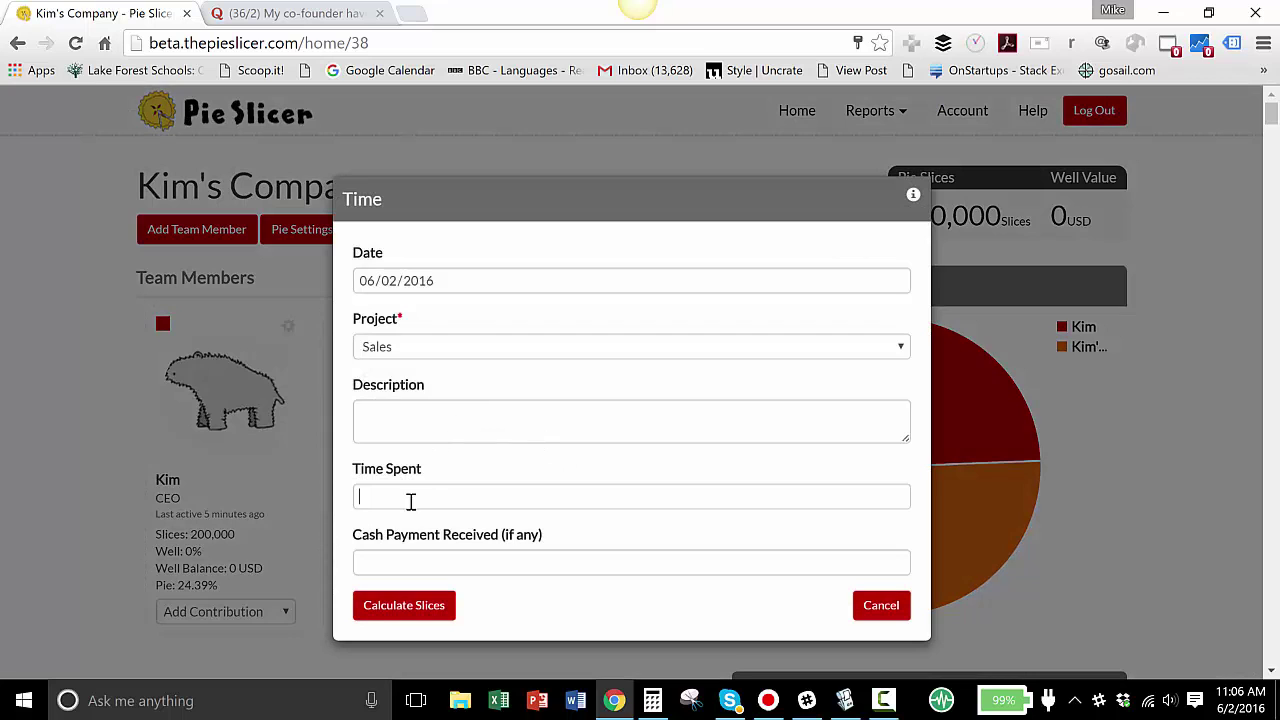
type("2000")
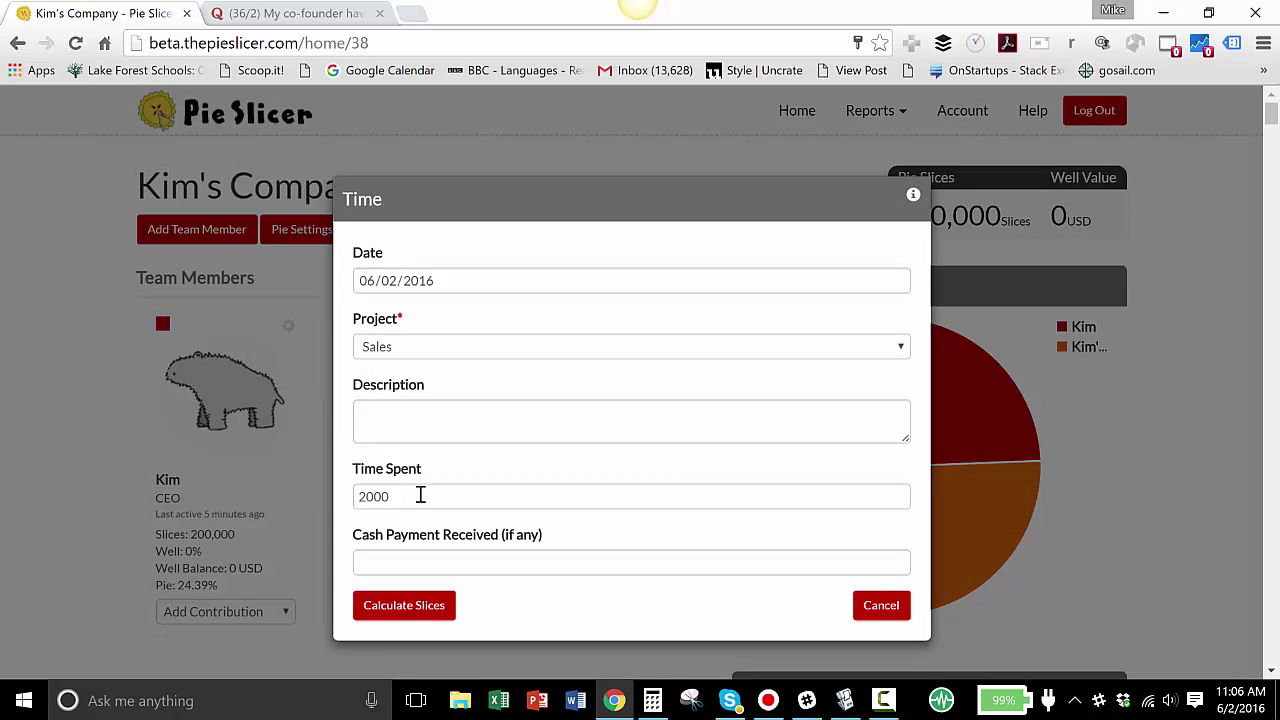
left_click(405, 605)
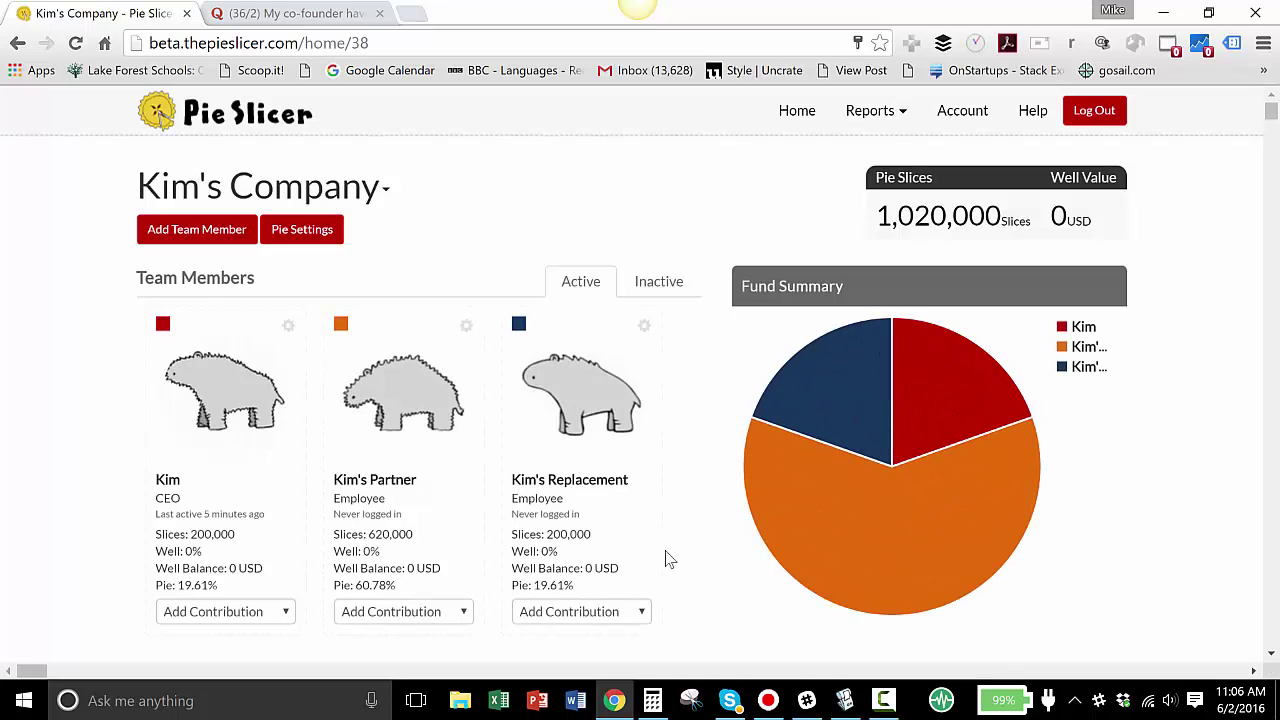
mouse_move(821, 476)
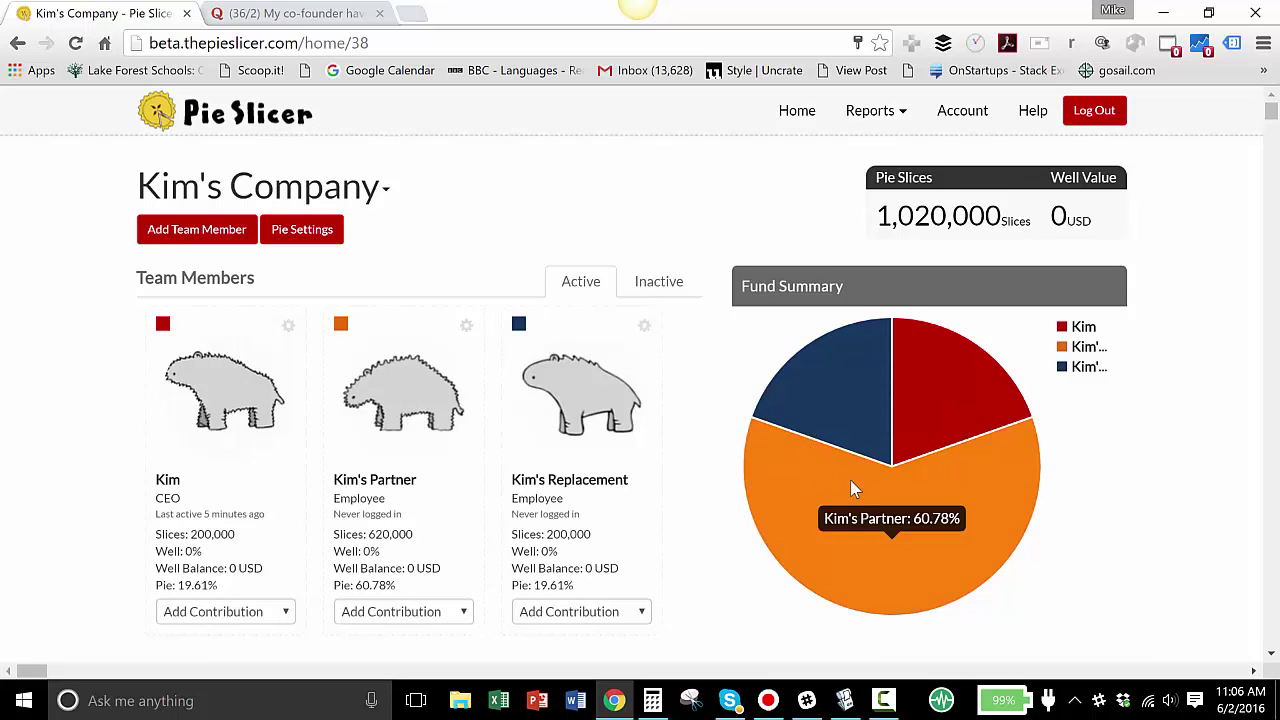
mouse_move(828, 398)
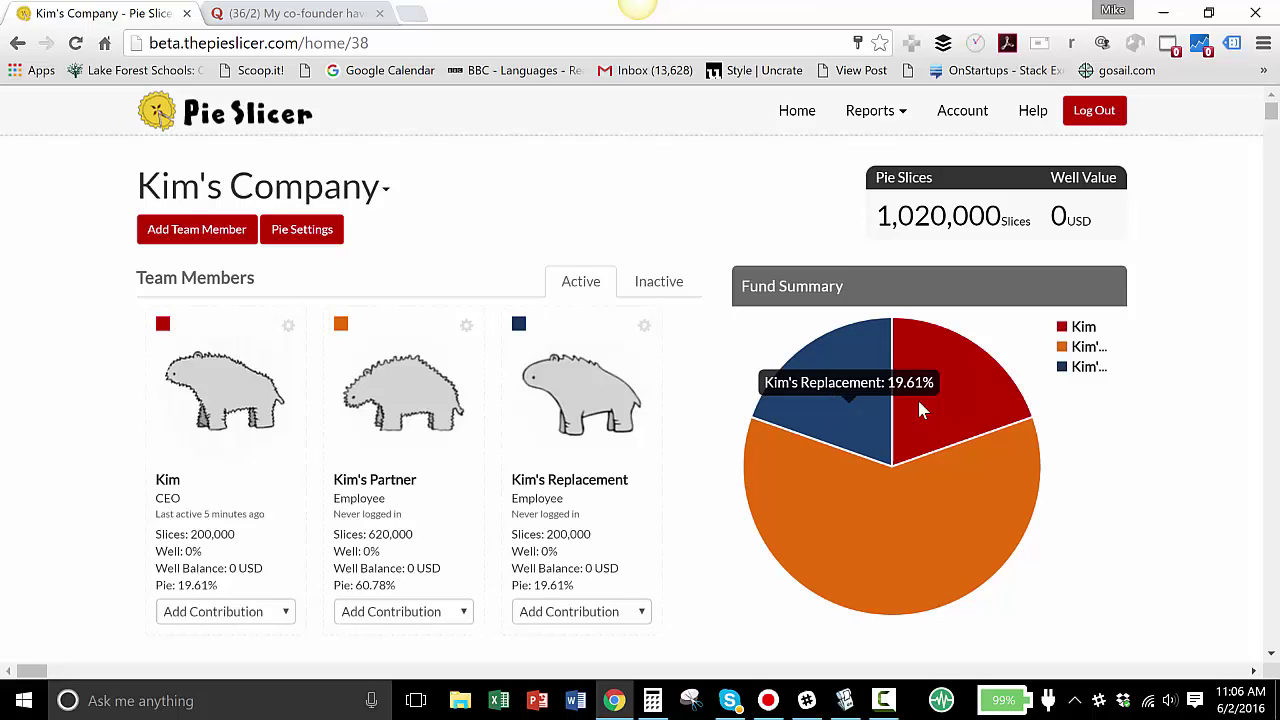
mouse_move(952, 412)
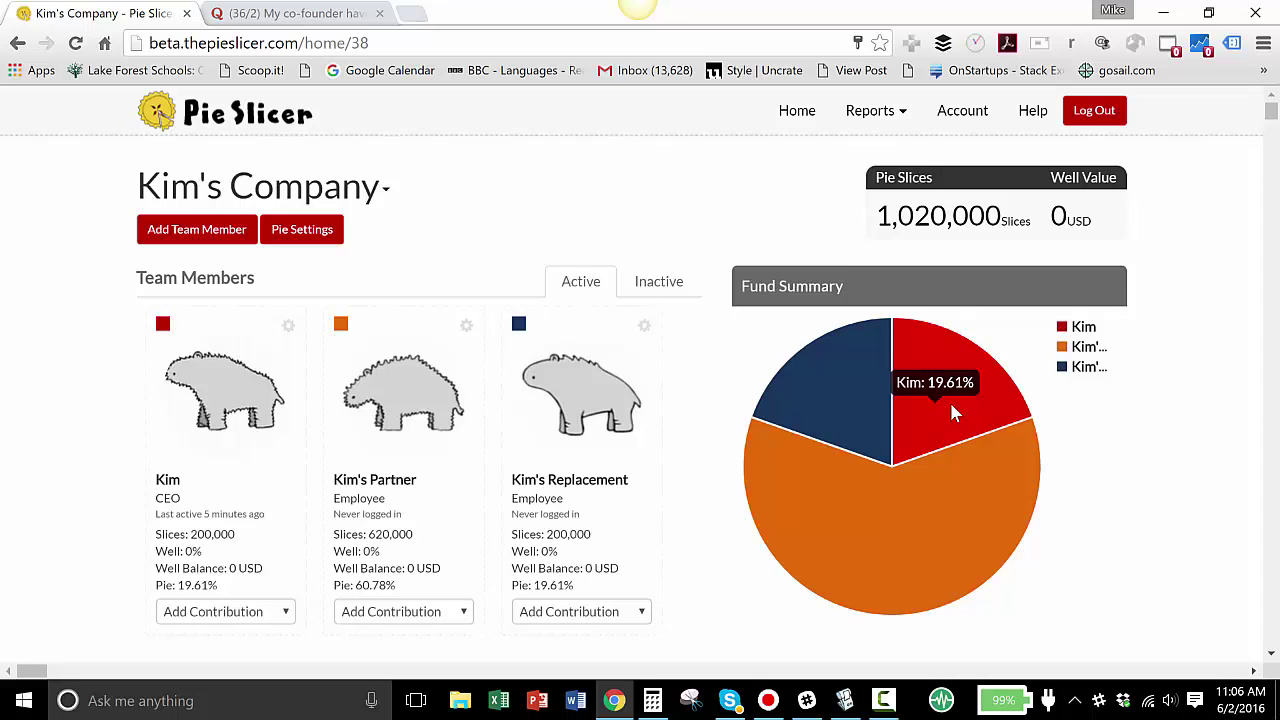
mouse_move(870, 400)
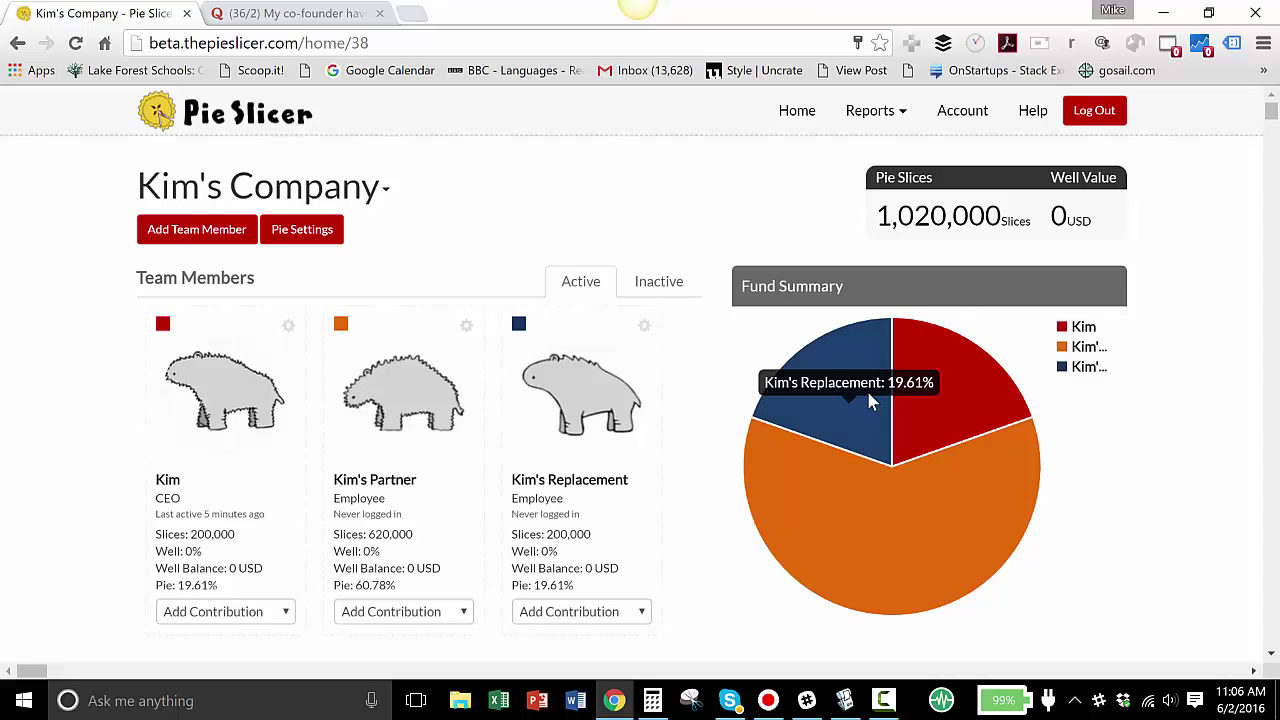
mouse_move(848, 500)
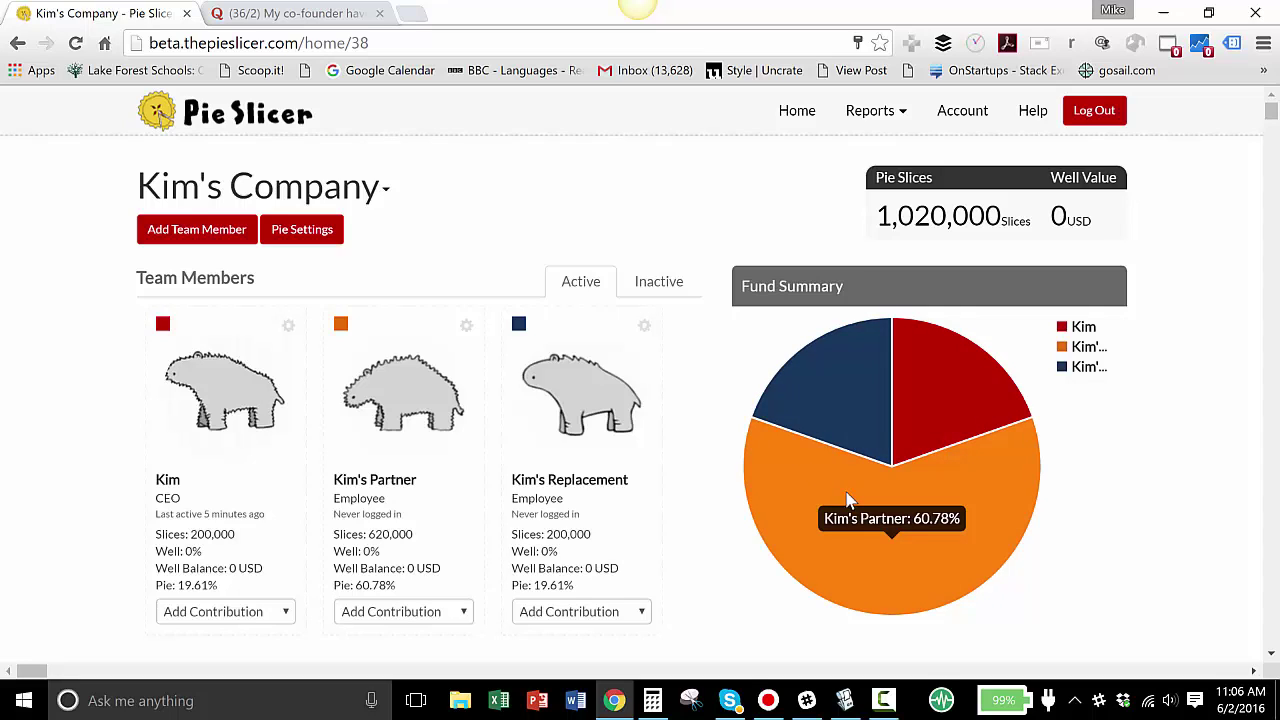